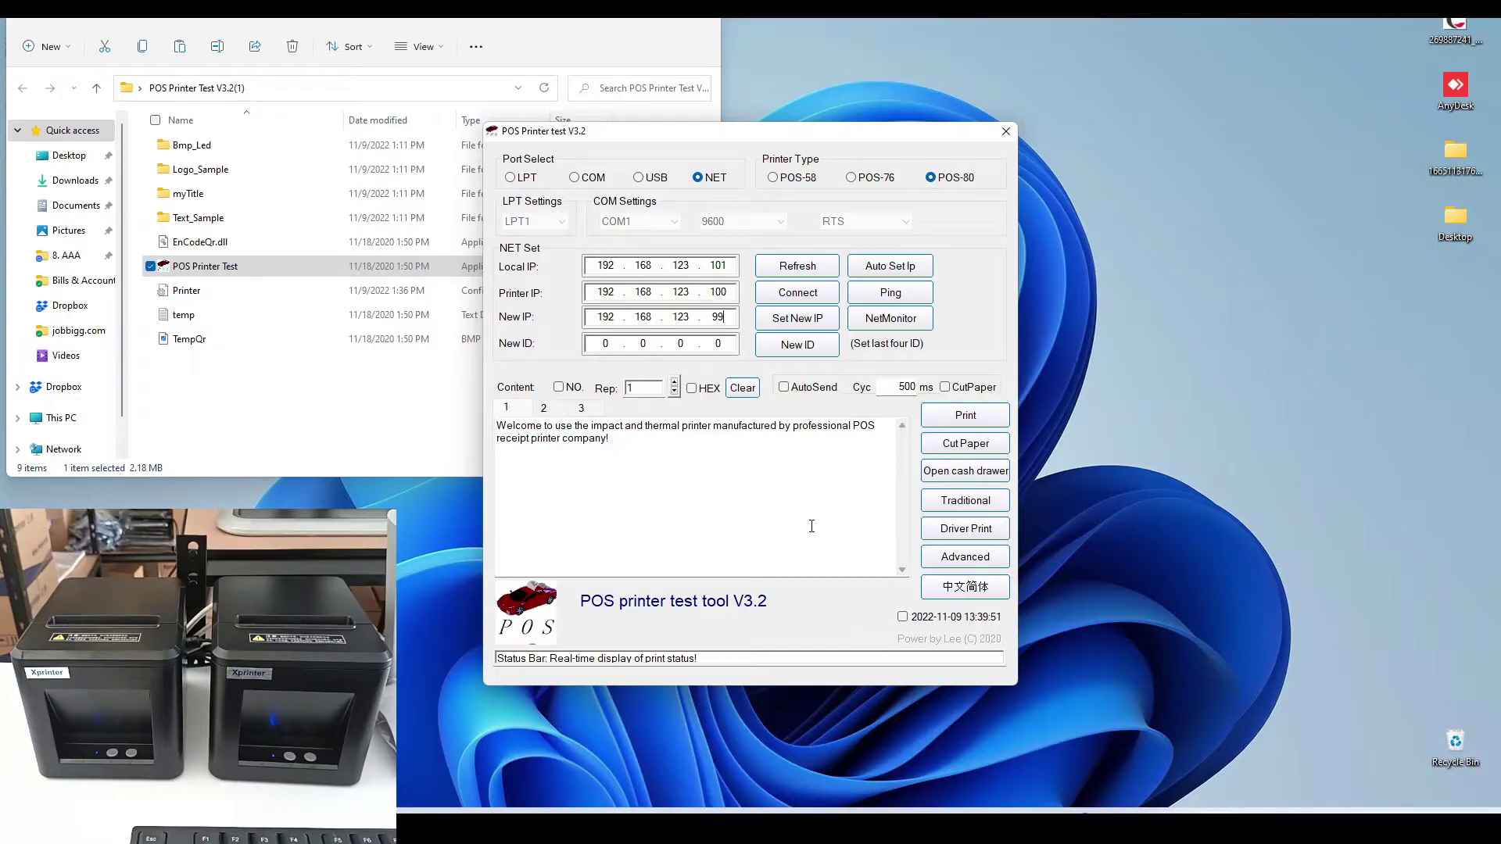
# Step: Assign the new IP address 192.168.123.99 to the printer, then close the test tool and its folder
pyautogui.click(803, 321)
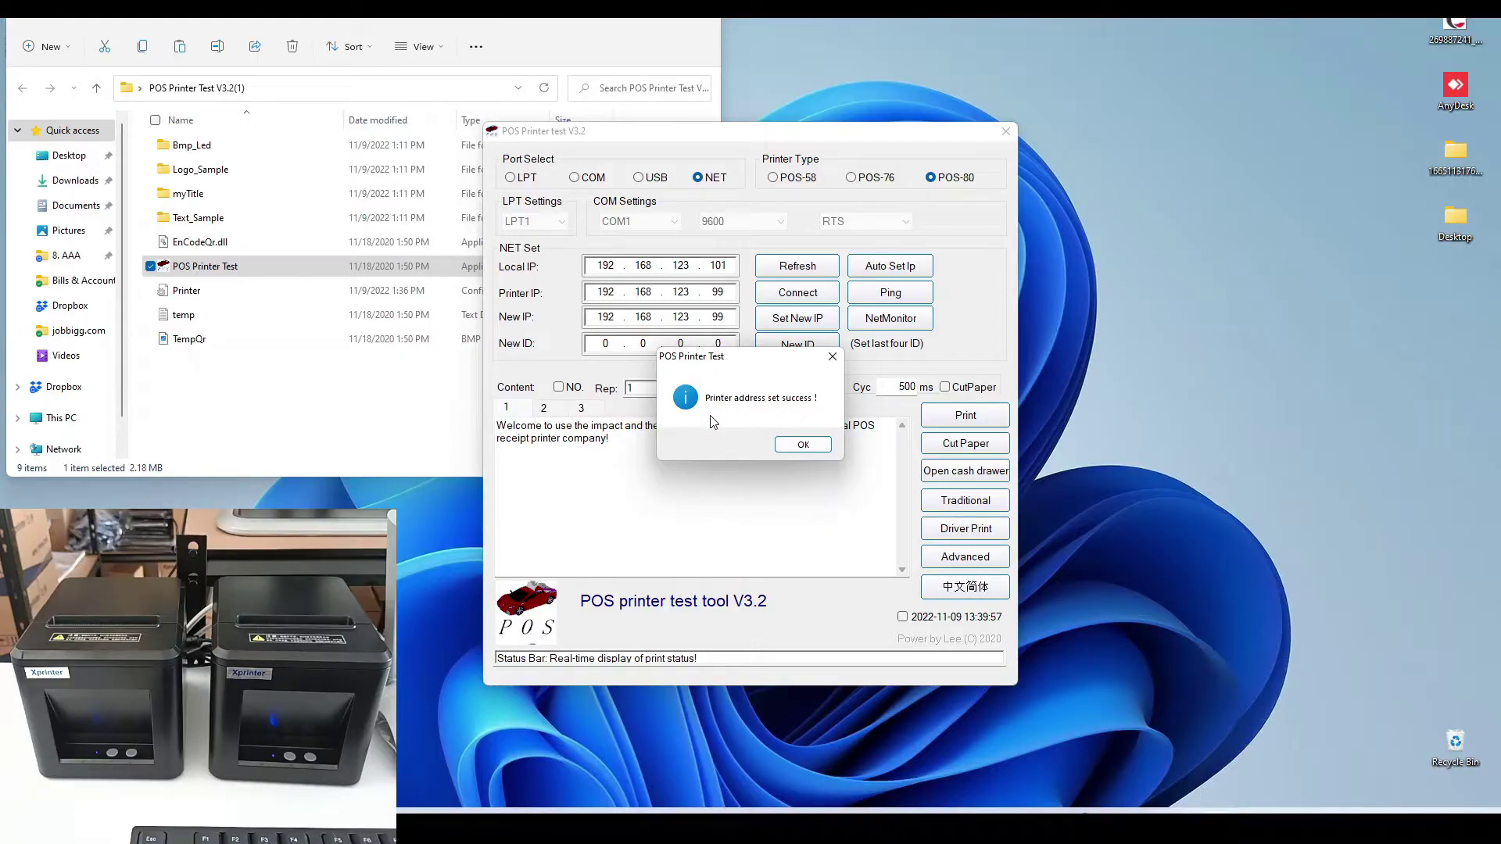
pyautogui.click(797, 444)
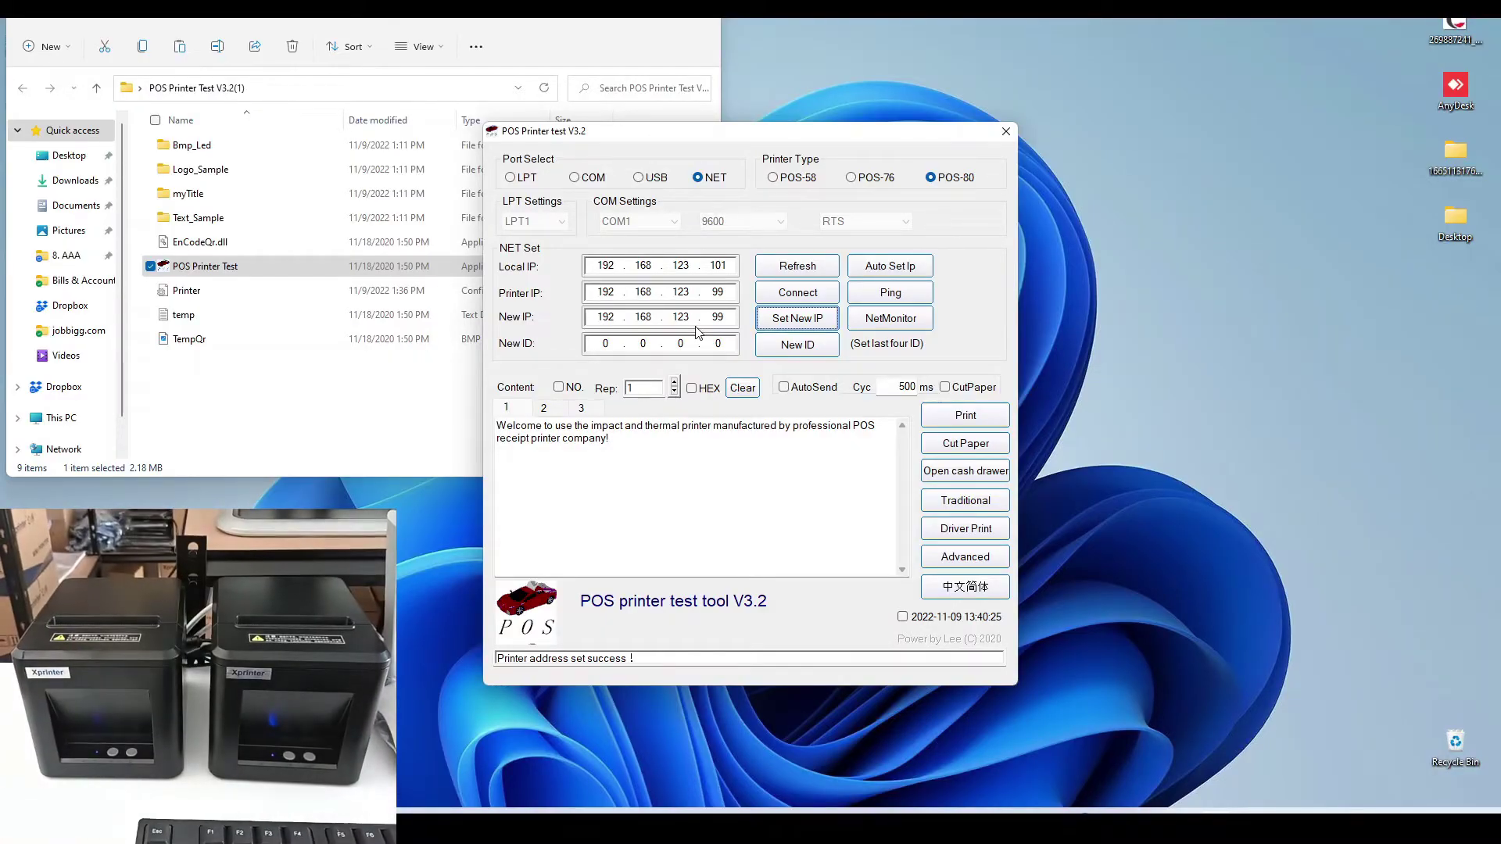
pyautogui.click(1006, 135)
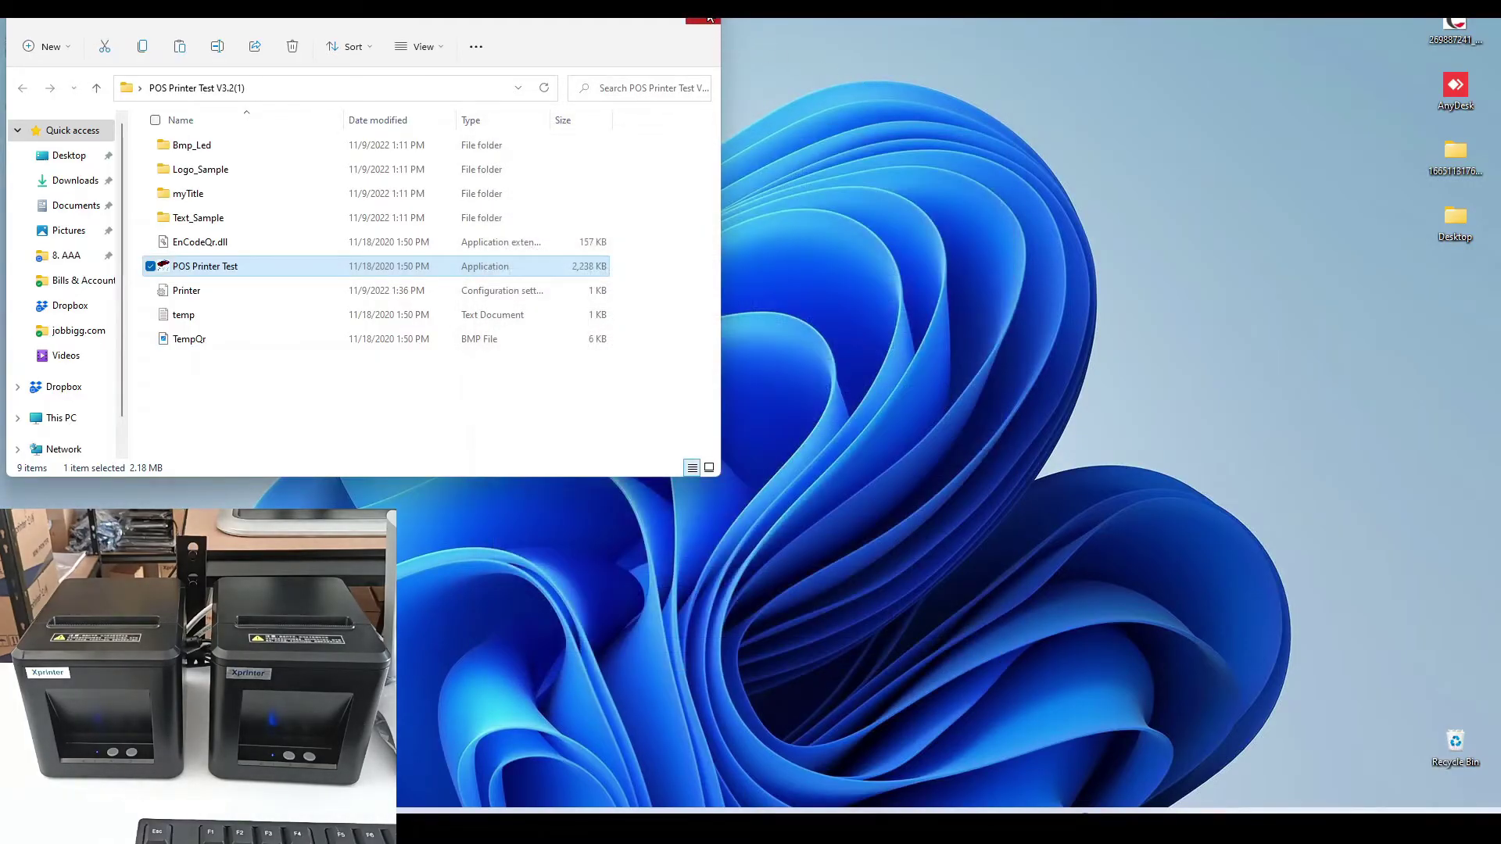
pyautogui.click(702, 23)
# Step: Install the XP80 Driver V7.77 for Windows 10 with the Other interface and XP-80C series, accepting the license and declining to configure the printer
pyautogui.doubleClick(47, 35)
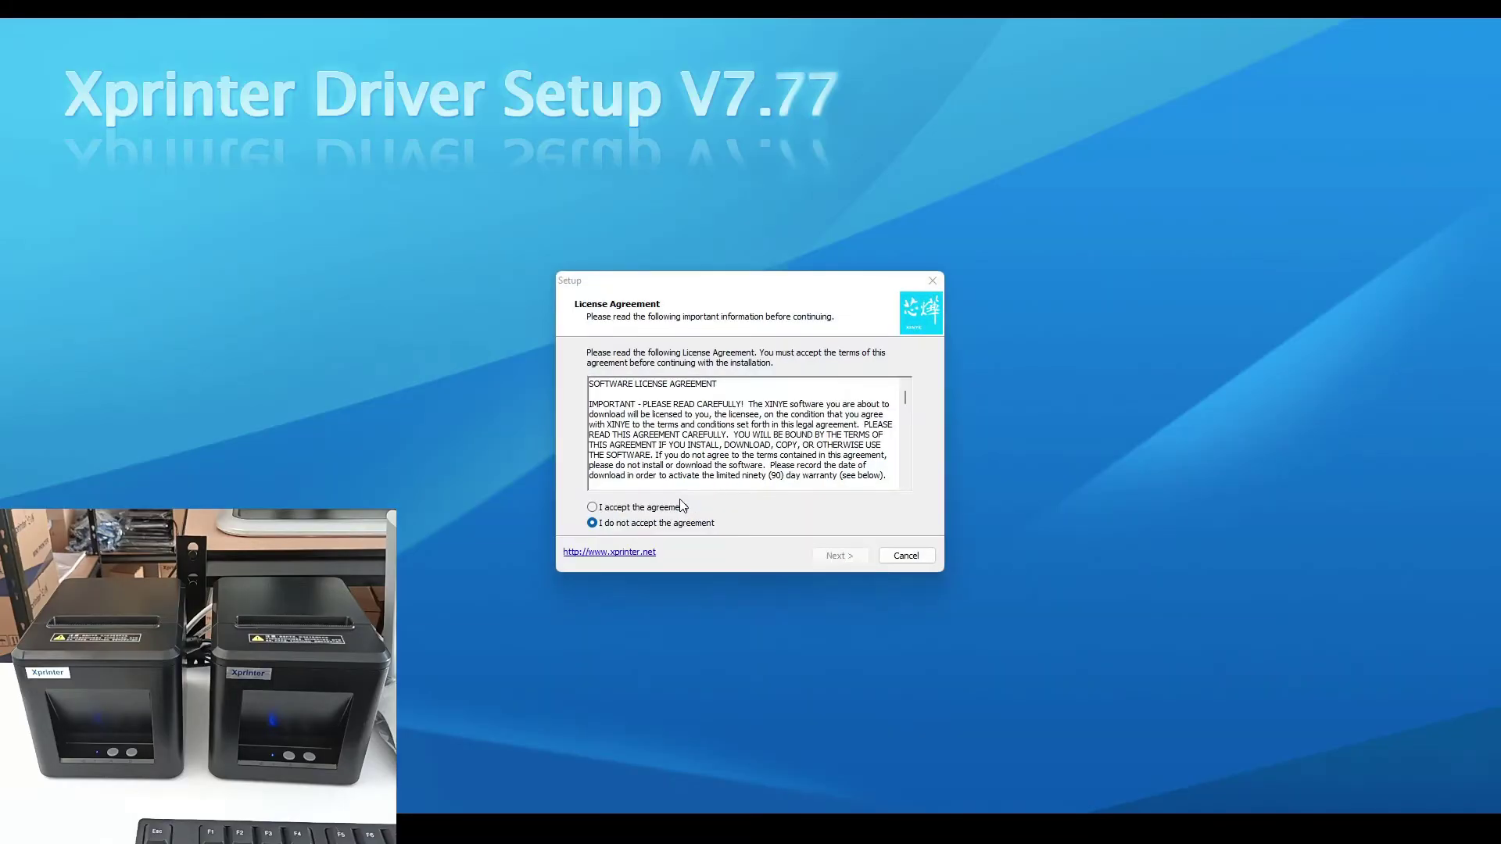
pyautogui.click(625, 508)
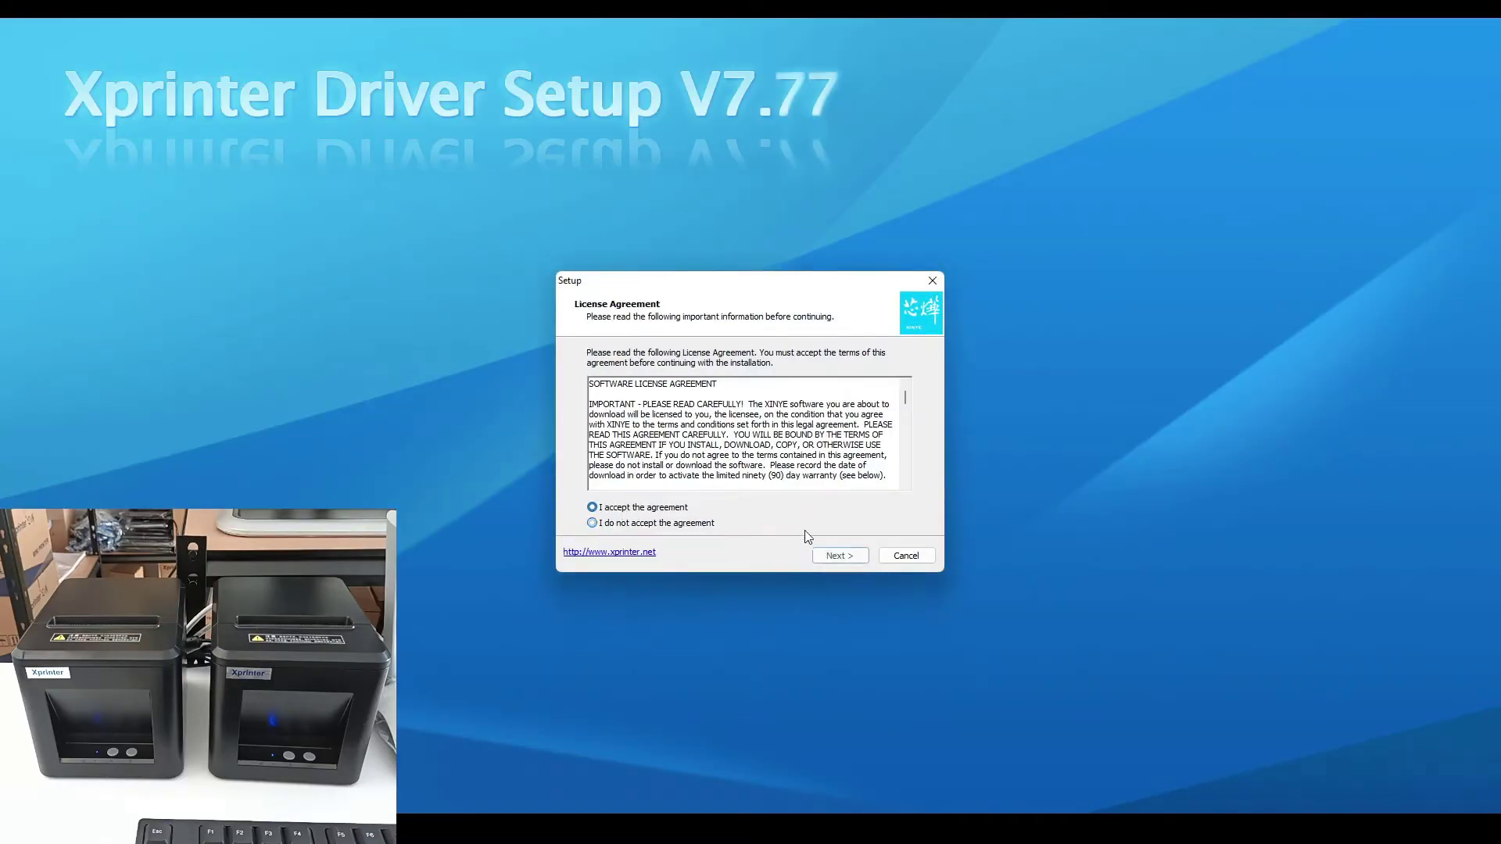
pyautogui.click(830, 560)
pyautogui.click(830, 560)
pyautogui.click(830, 560)
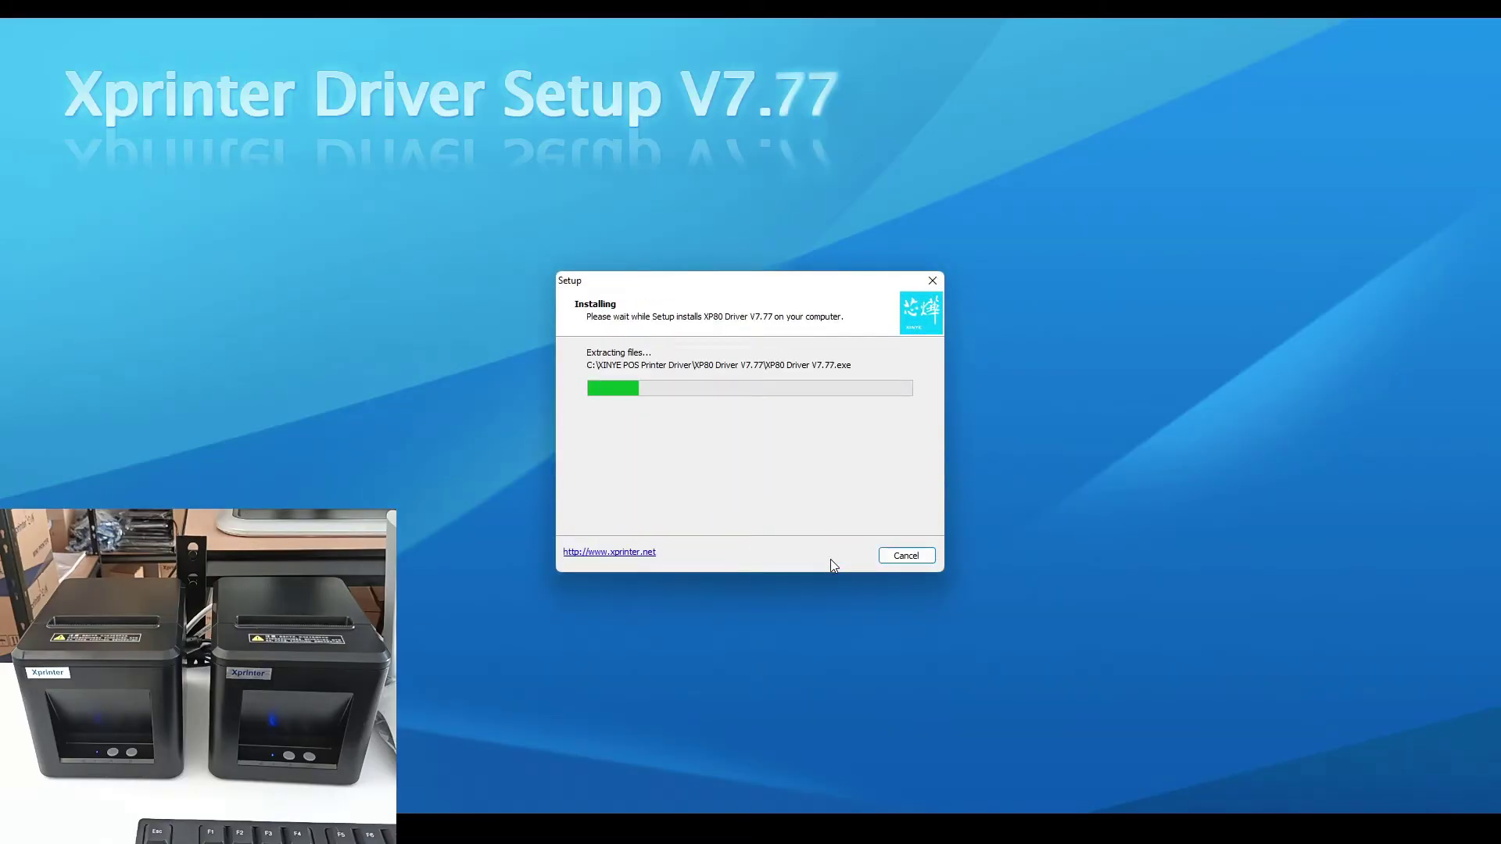
pyautogui.click(831, 559)
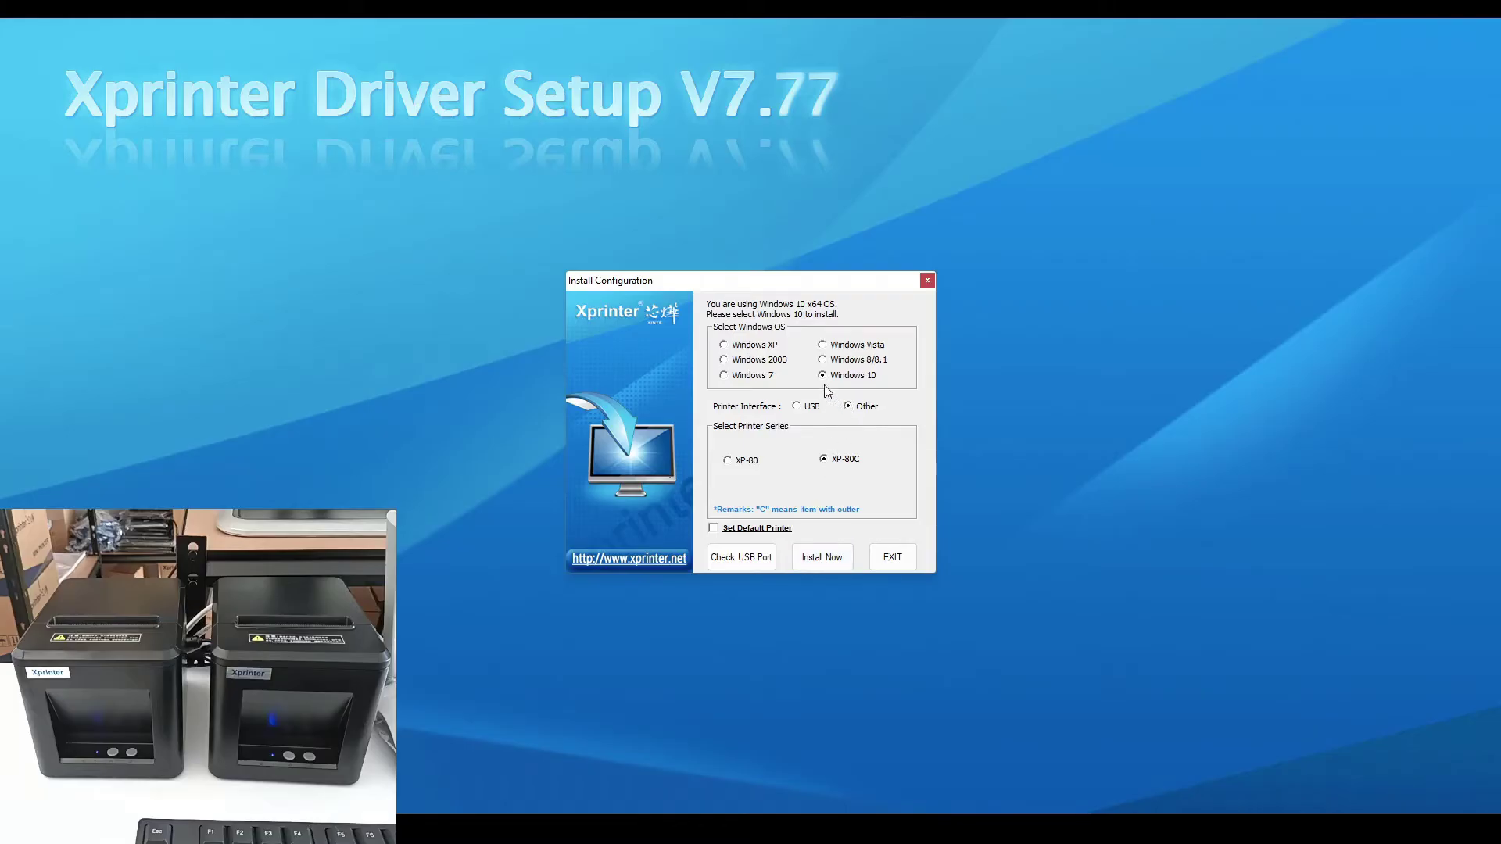
pyautogui.click(823, 560)
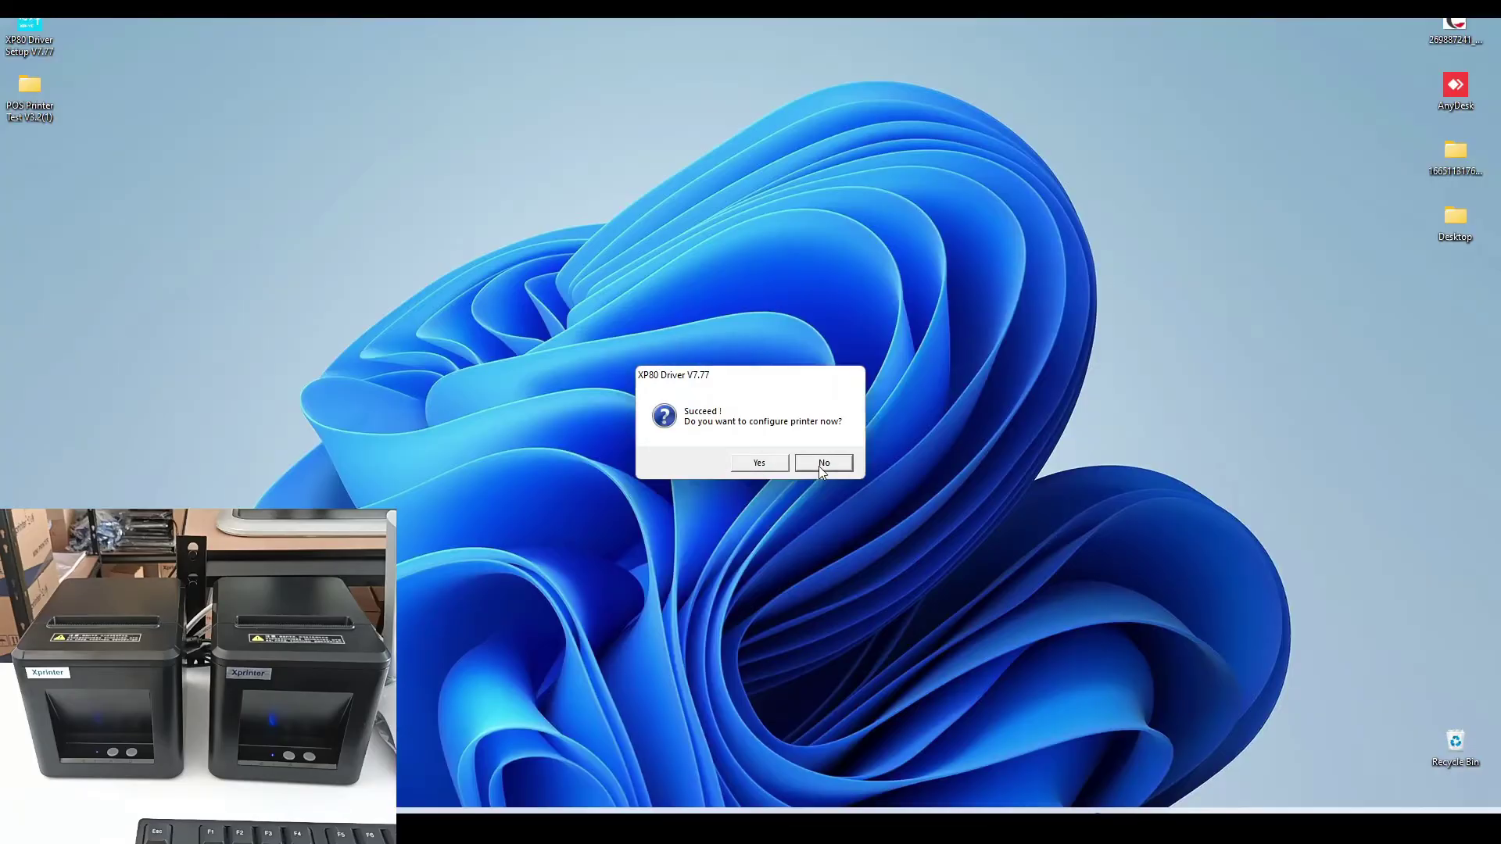
pyautogui.click(824, 464)
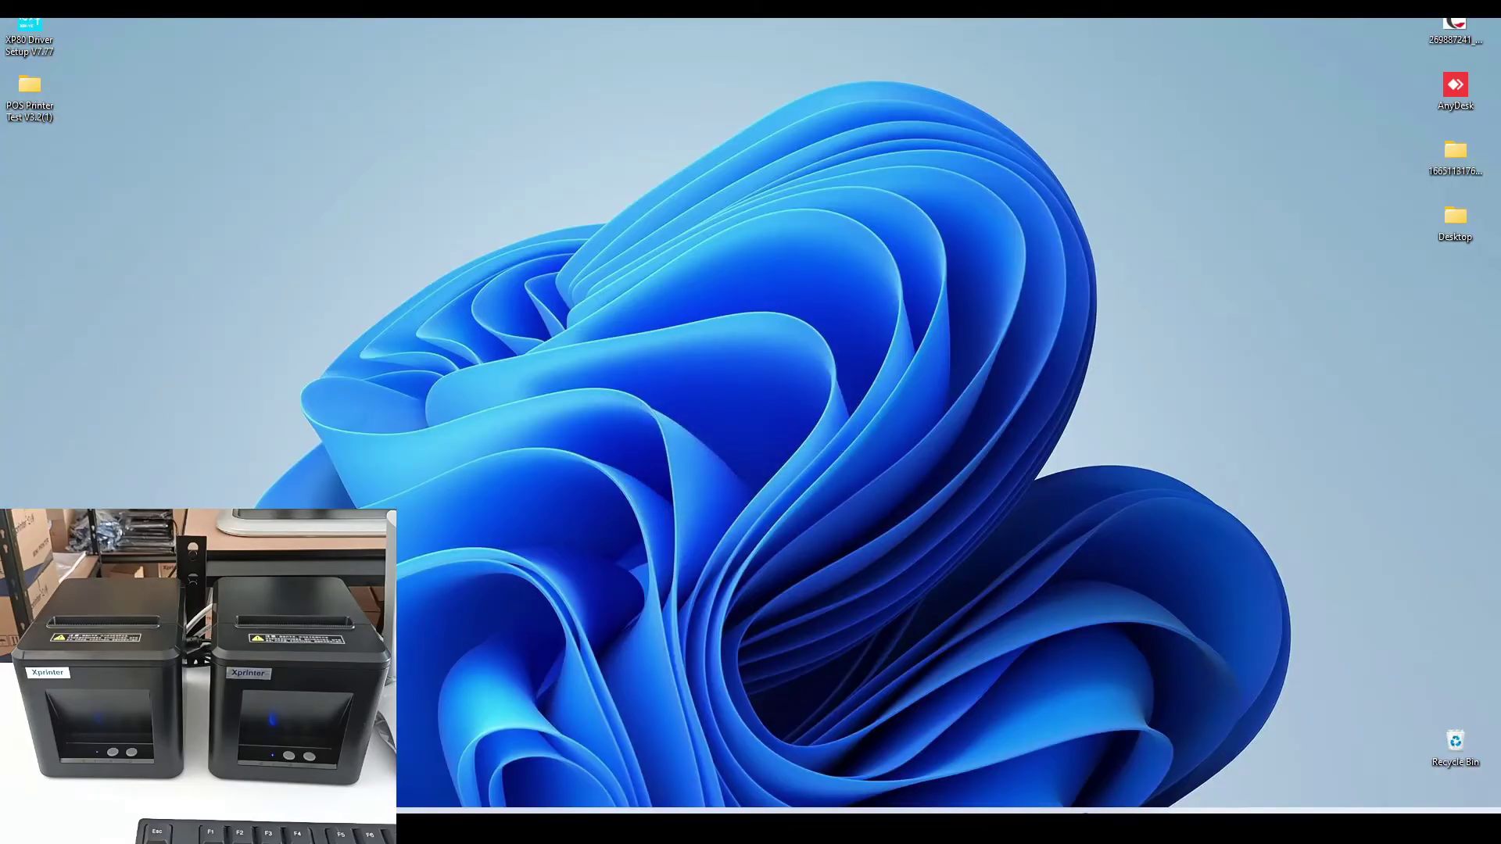
# Step: Search Windows for "printers & scanners" and open the Printers & scanners settings
pyautogui.press('super')
pyautogui.write('pr')
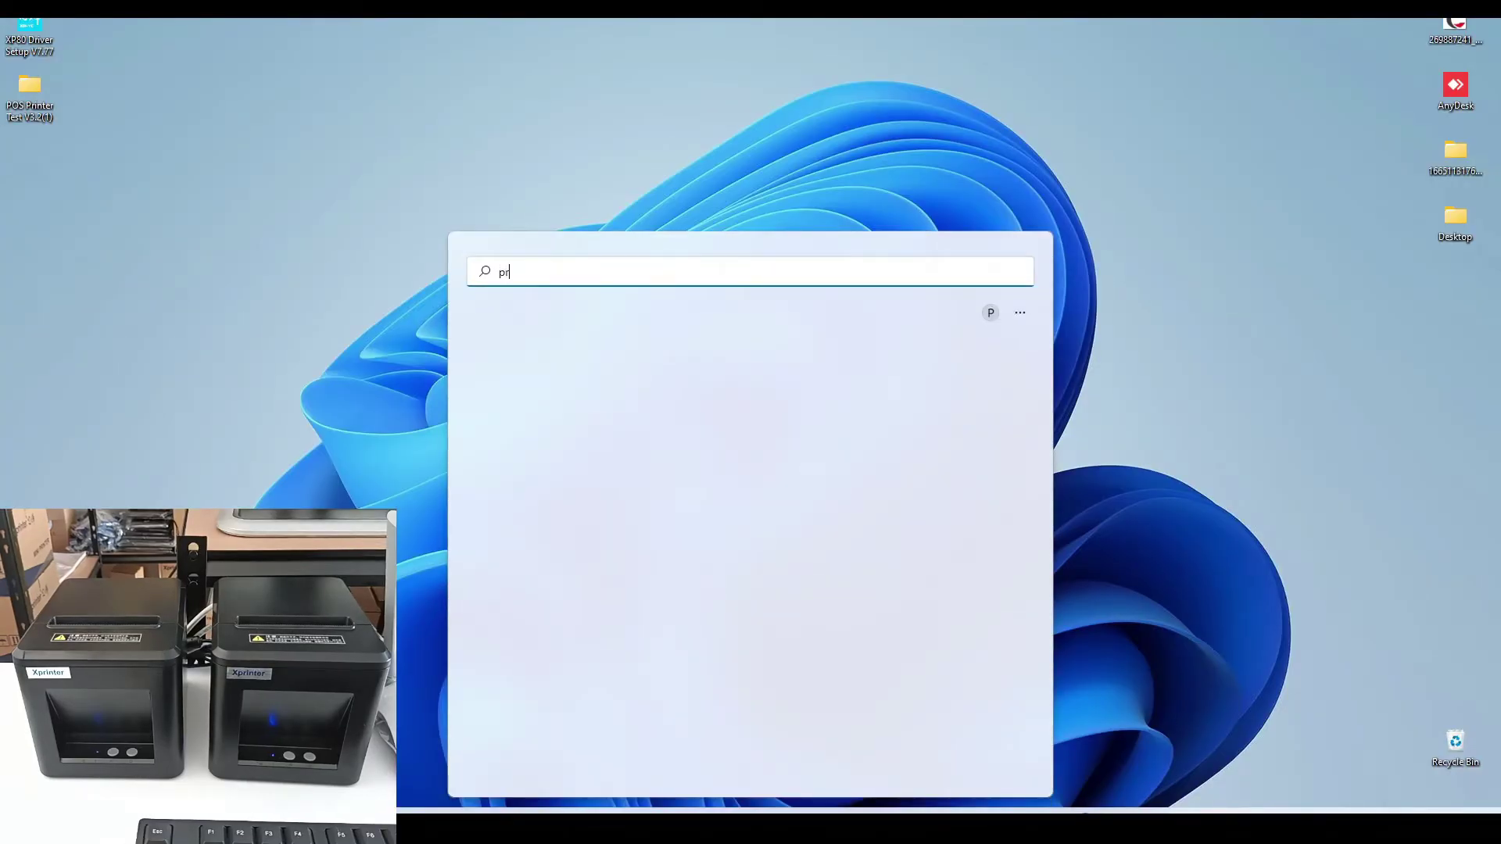
pyautogui.write('inters & scanners')
pyautogui.press('Return')
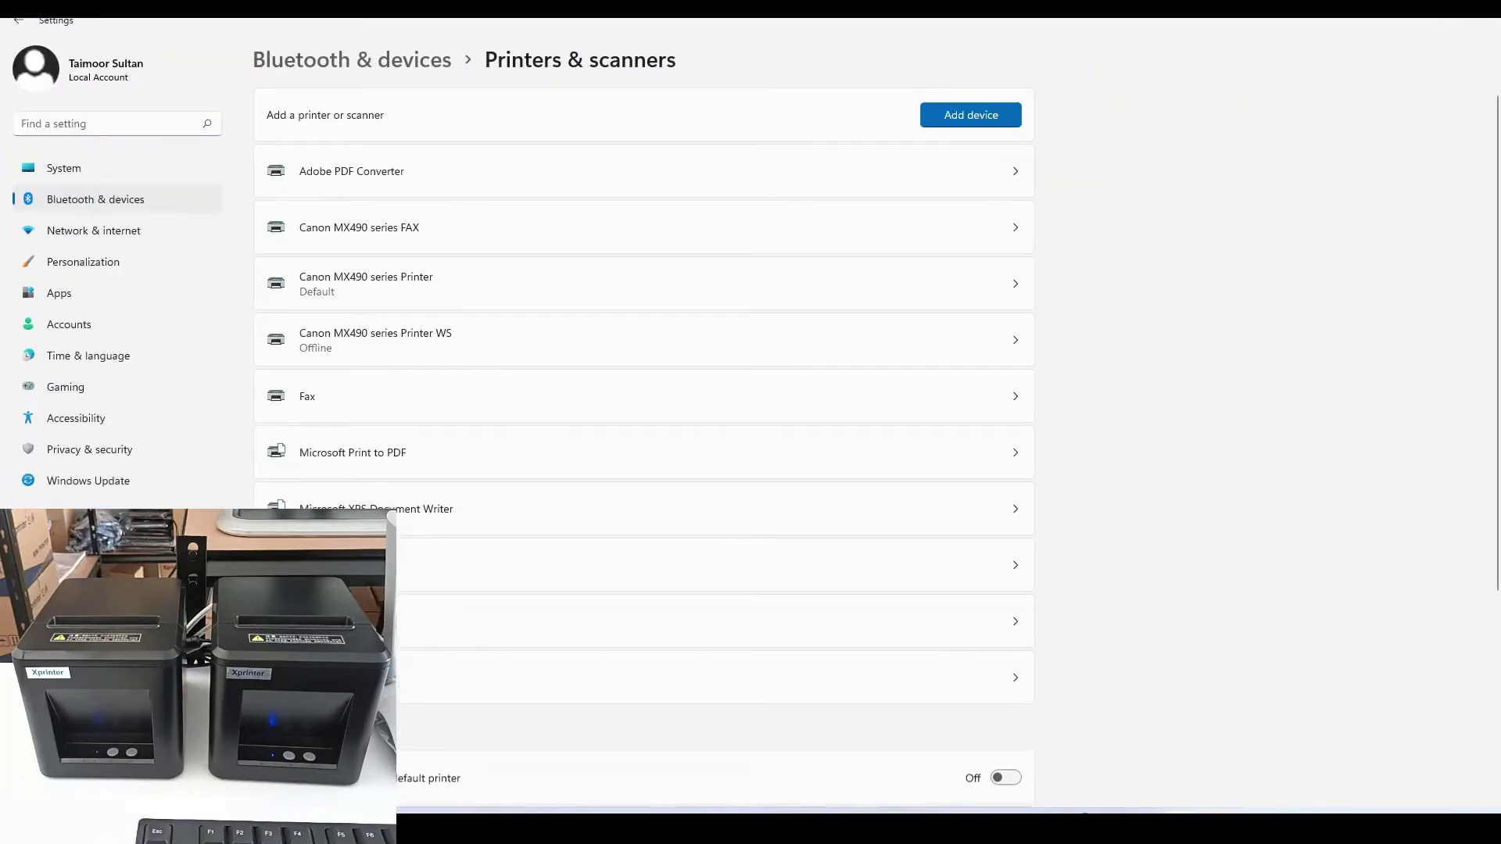
# Step: Ping 192.168.123.99 from Command Prompt to test the printer's network connection, then close the prompt
pyautogui.press('super')
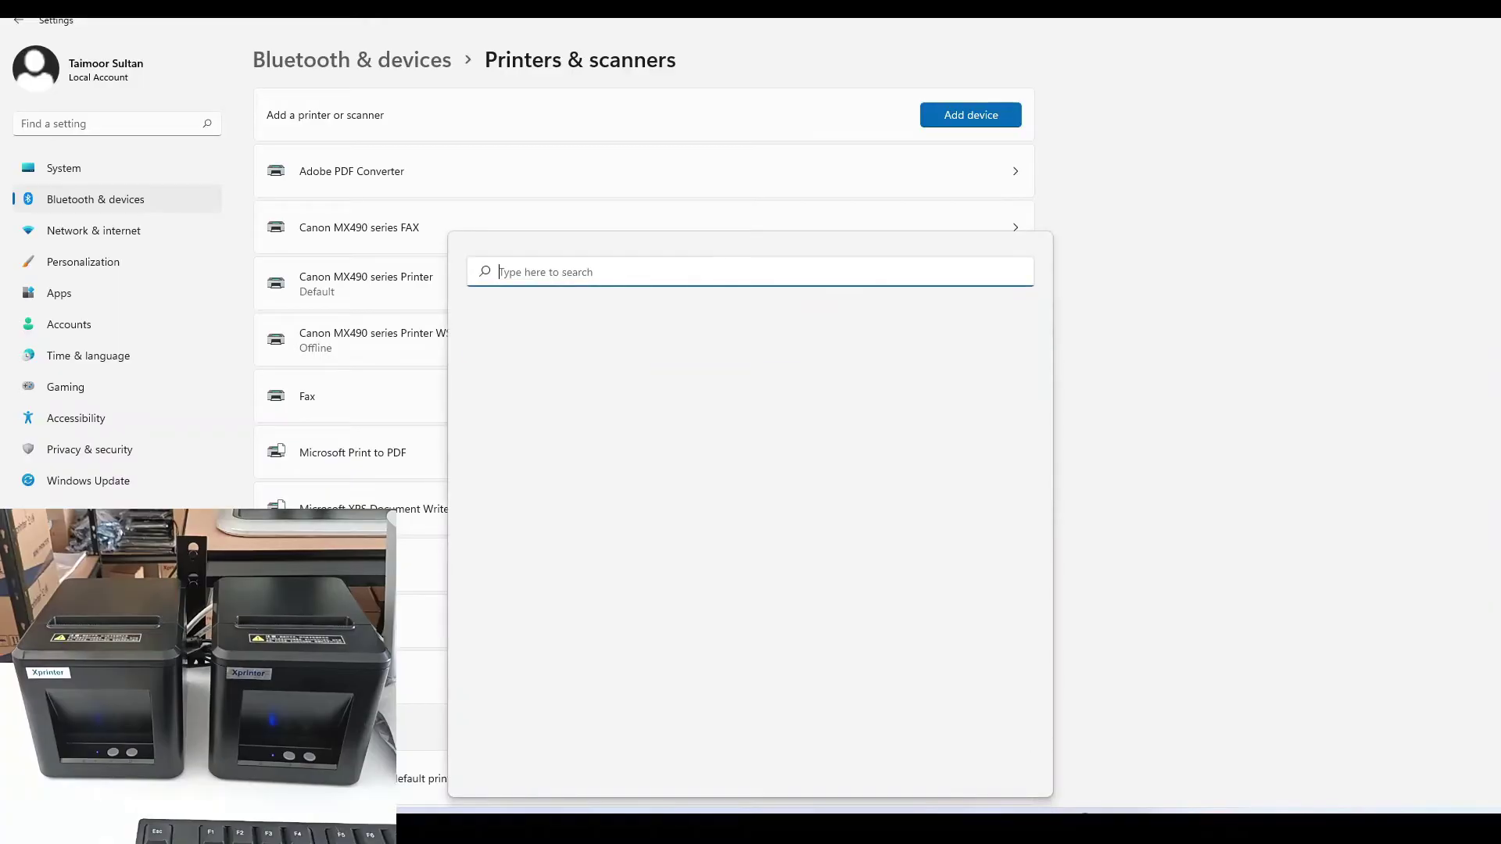
pyautogui.write('comm')
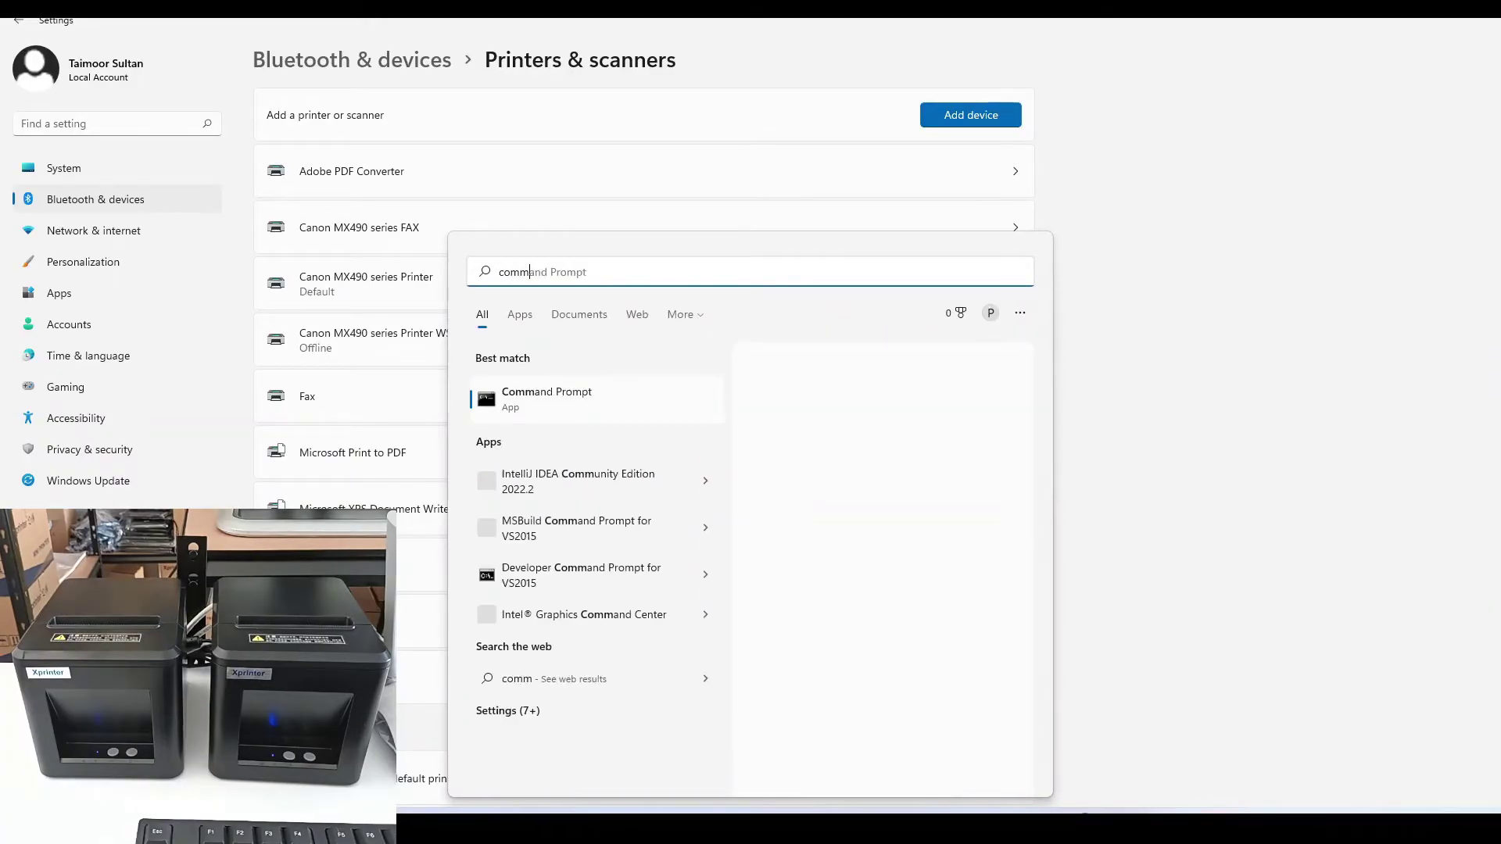
pyautogui.press('Return')
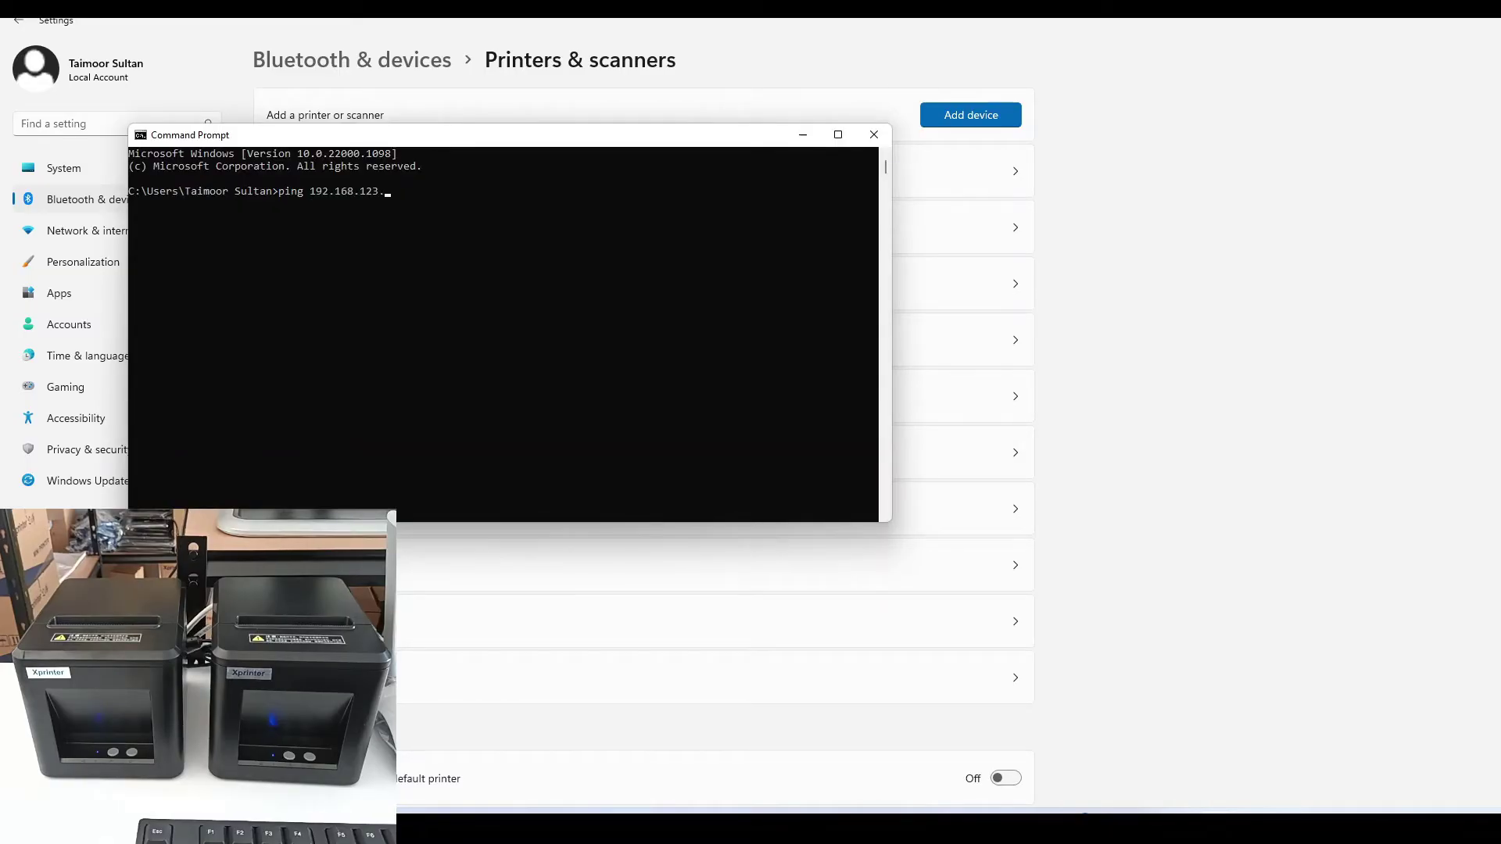
pyautogui.press('Return')
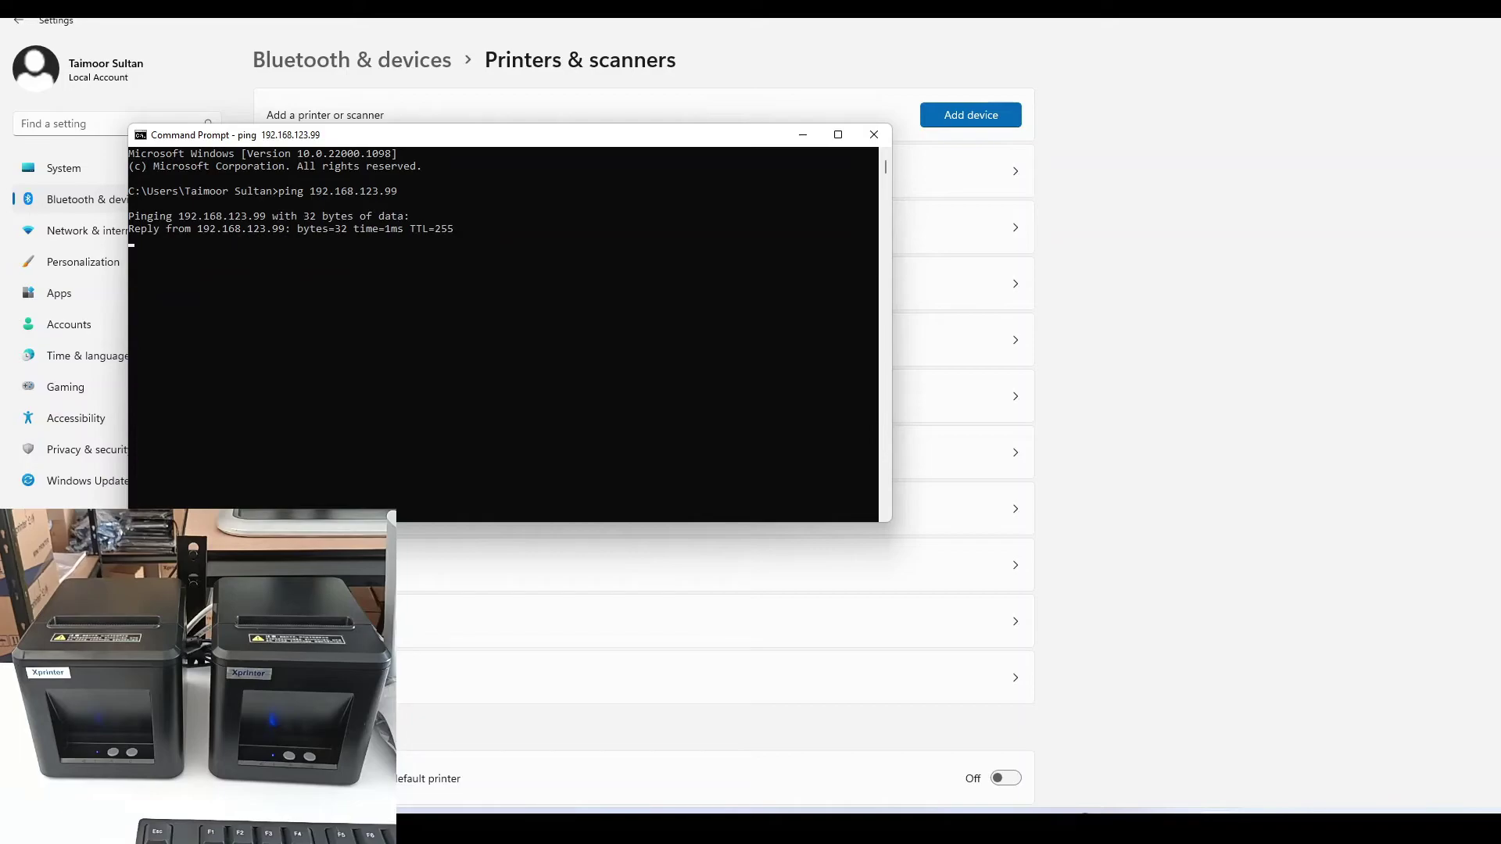
pyautogui.click(874, 136)
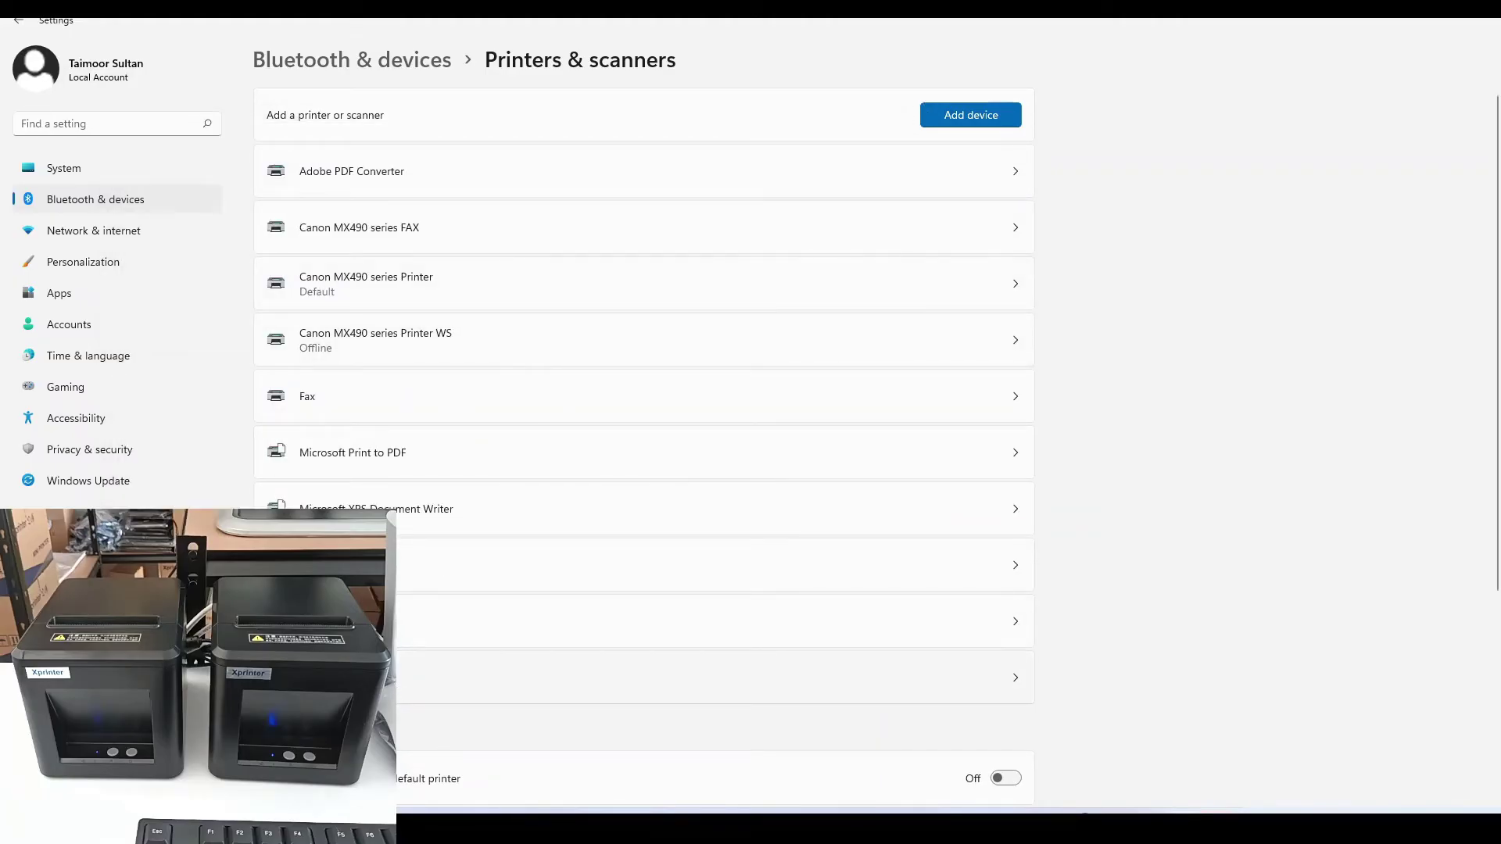
# Step: Open the port settings of the XP-80C (copy 1) printer and start adding a new Standard TCP/IP Port
pyautogui.click(422, 678)
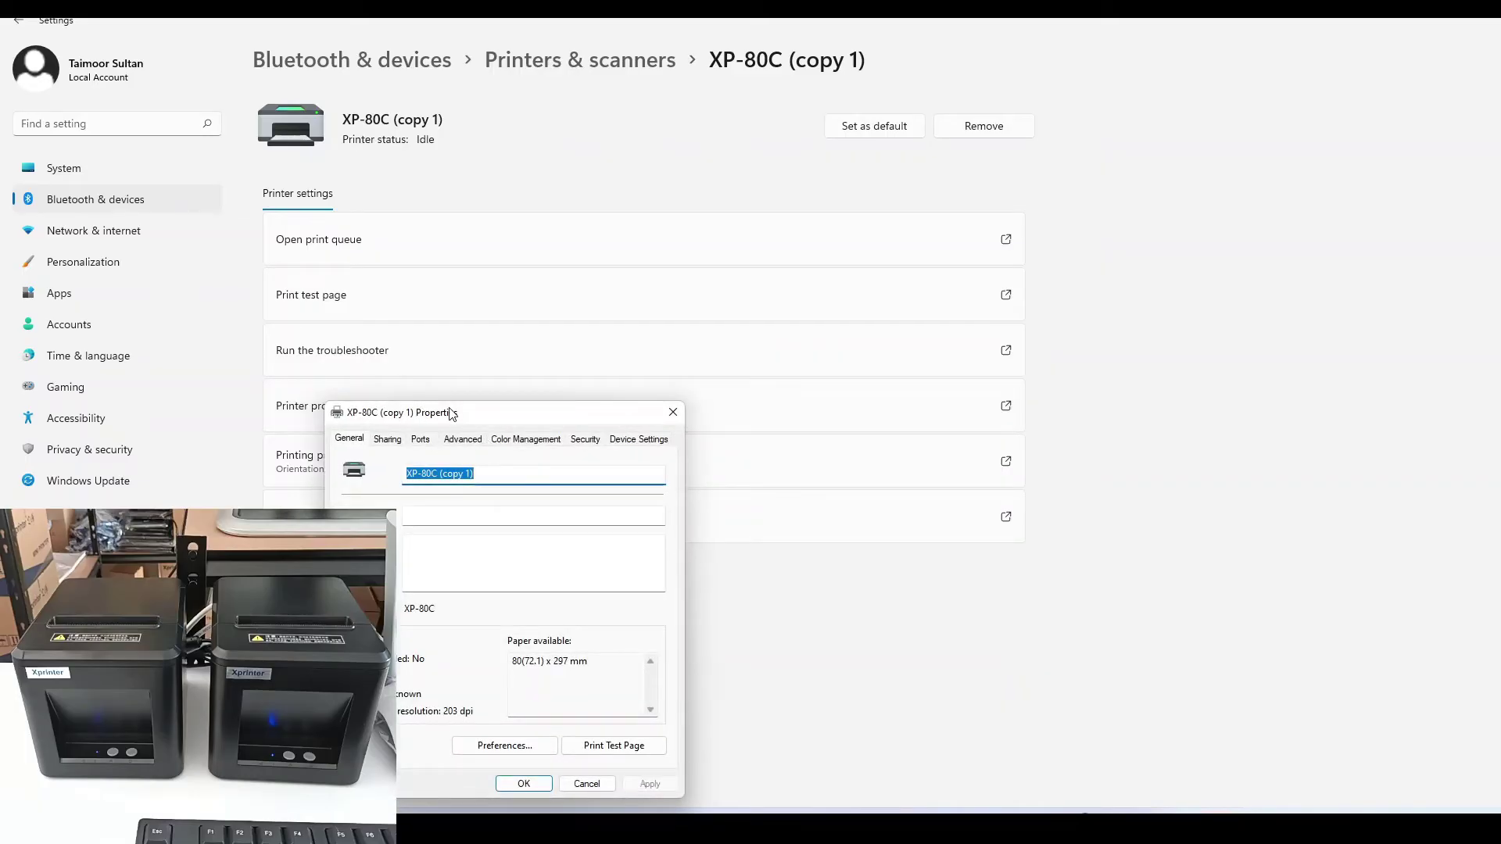
pyautogui.moveTo(451, 414); pyautogui.dragTo(632, 228)
pyautogui.click(600, 256)
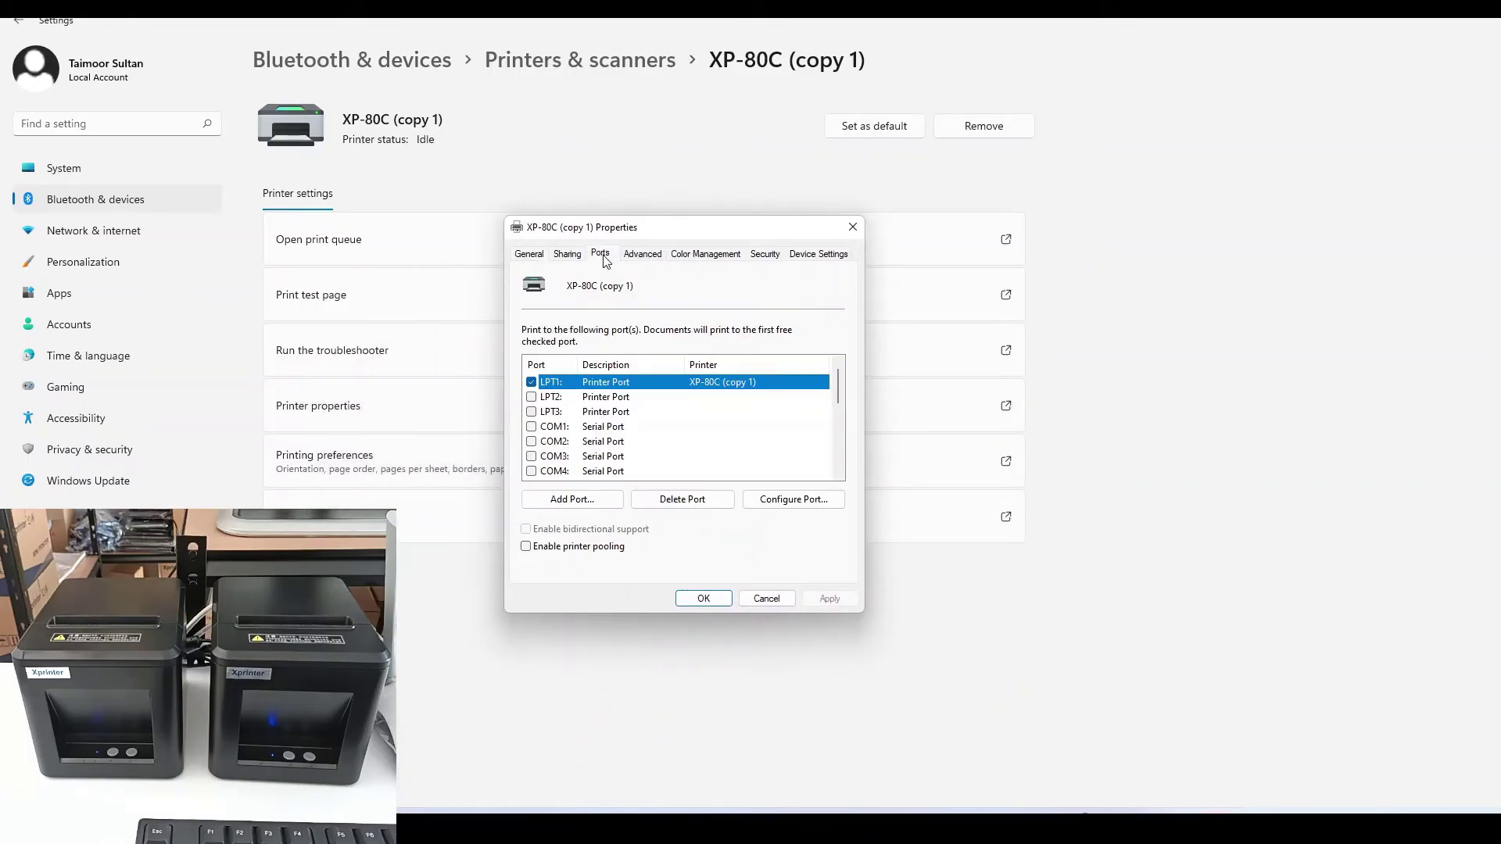
pyautogui.click(546, 497)
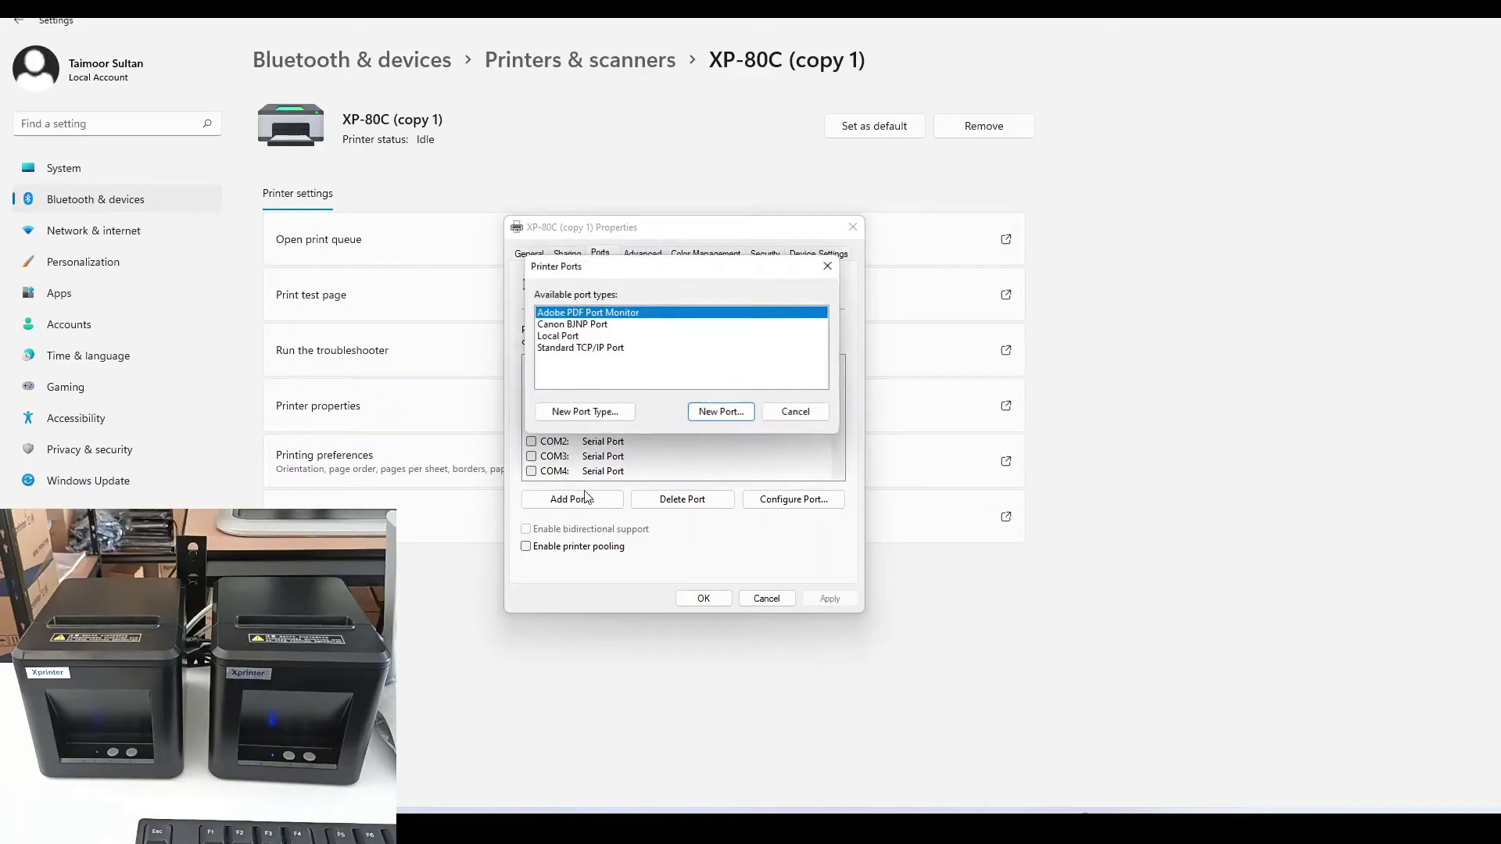
pyautogui.click(607, 348)
pyautogui.click(733, 412)
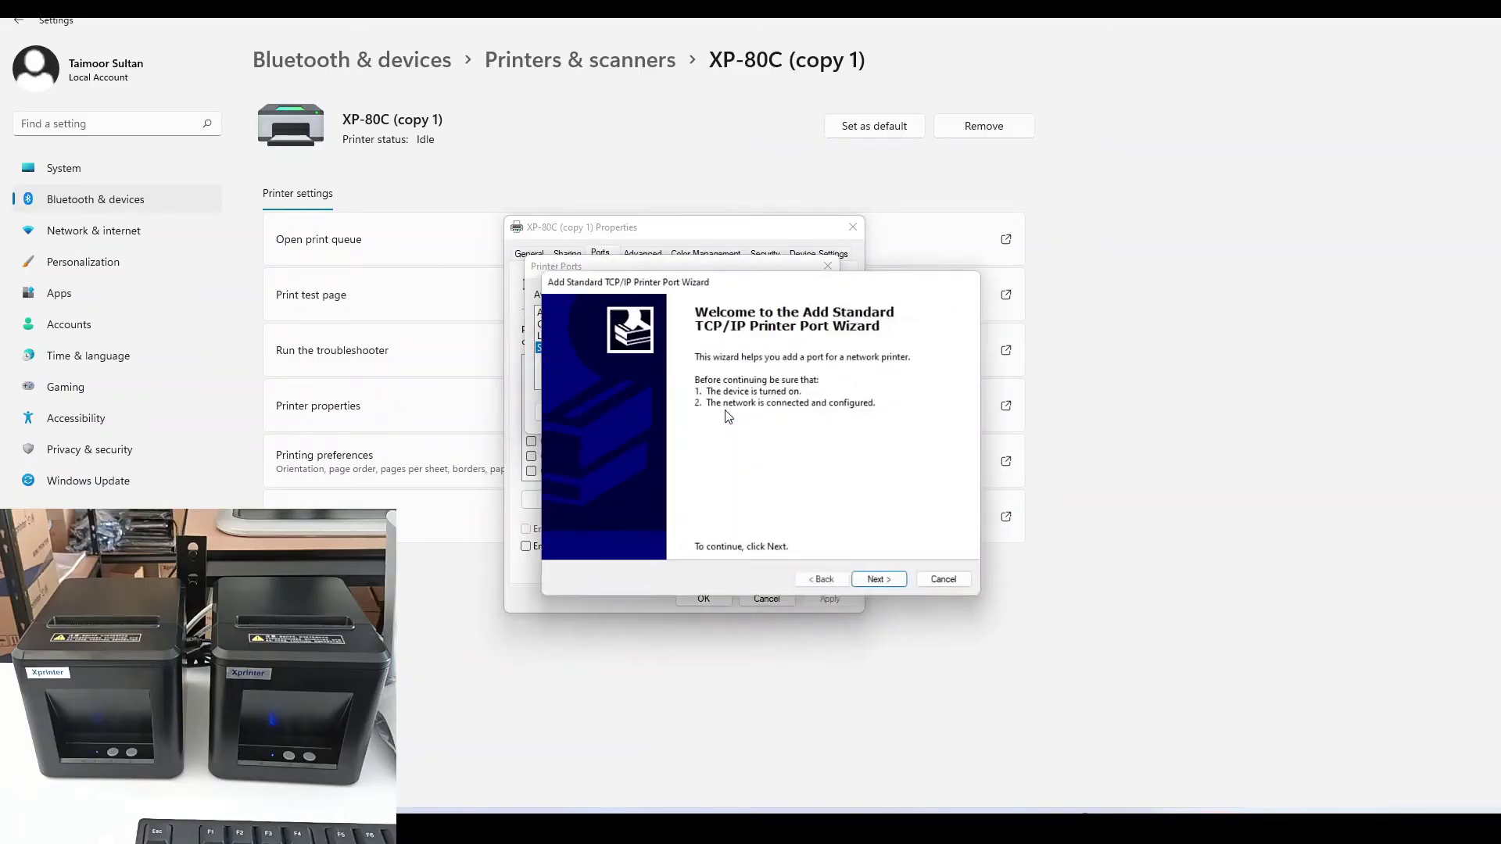
pyautogui.click(886, 584)
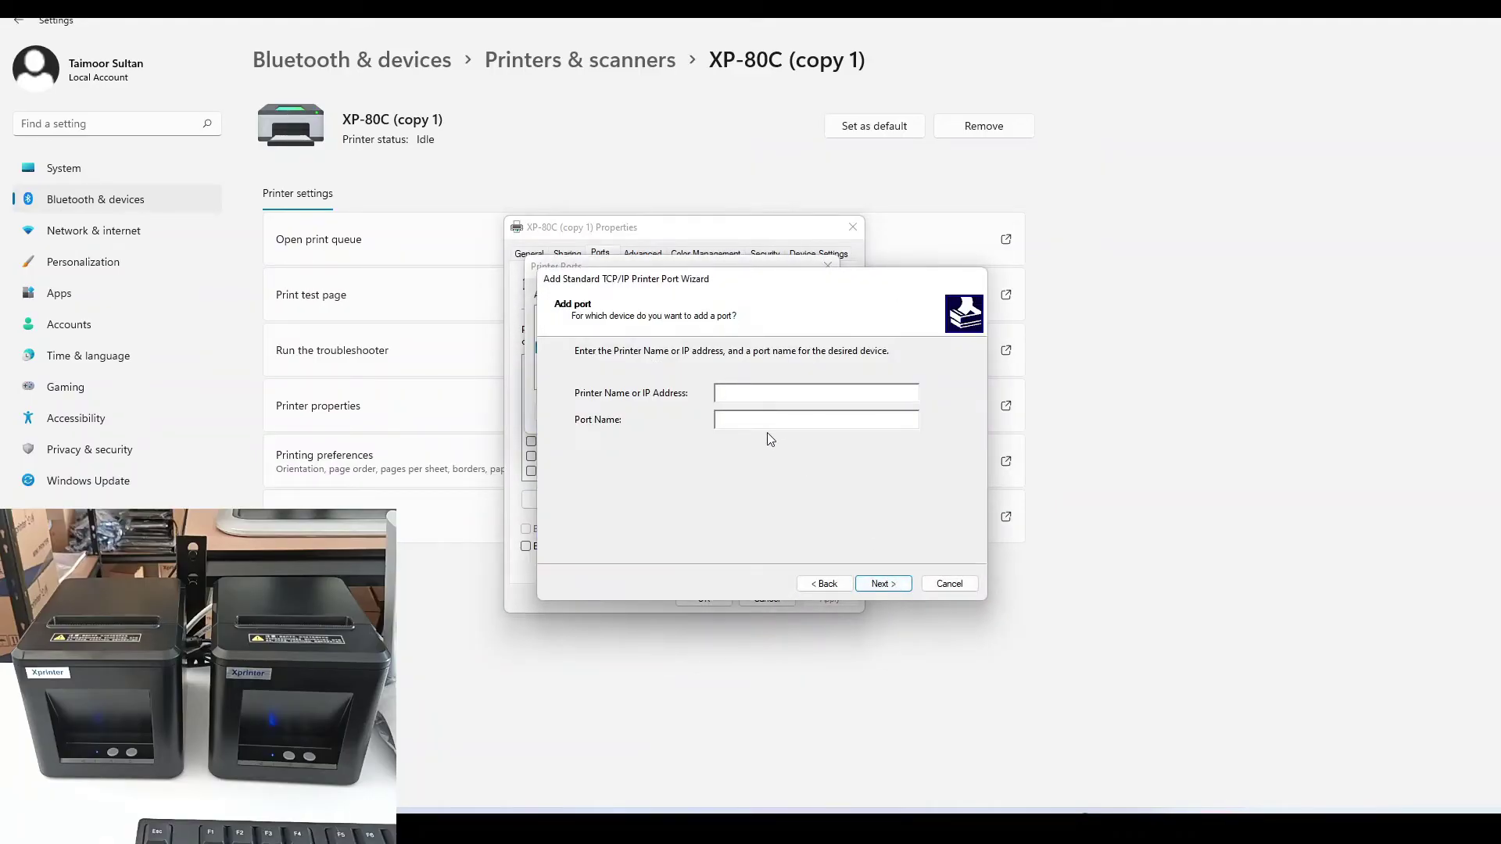
# Step: Create the TCP/IP port for address 192.168.123.99 with the Generic Network Card device type and accept the printer properties
pyautogui.write('192.168.123.99')
pyautogui.click(887, 583)
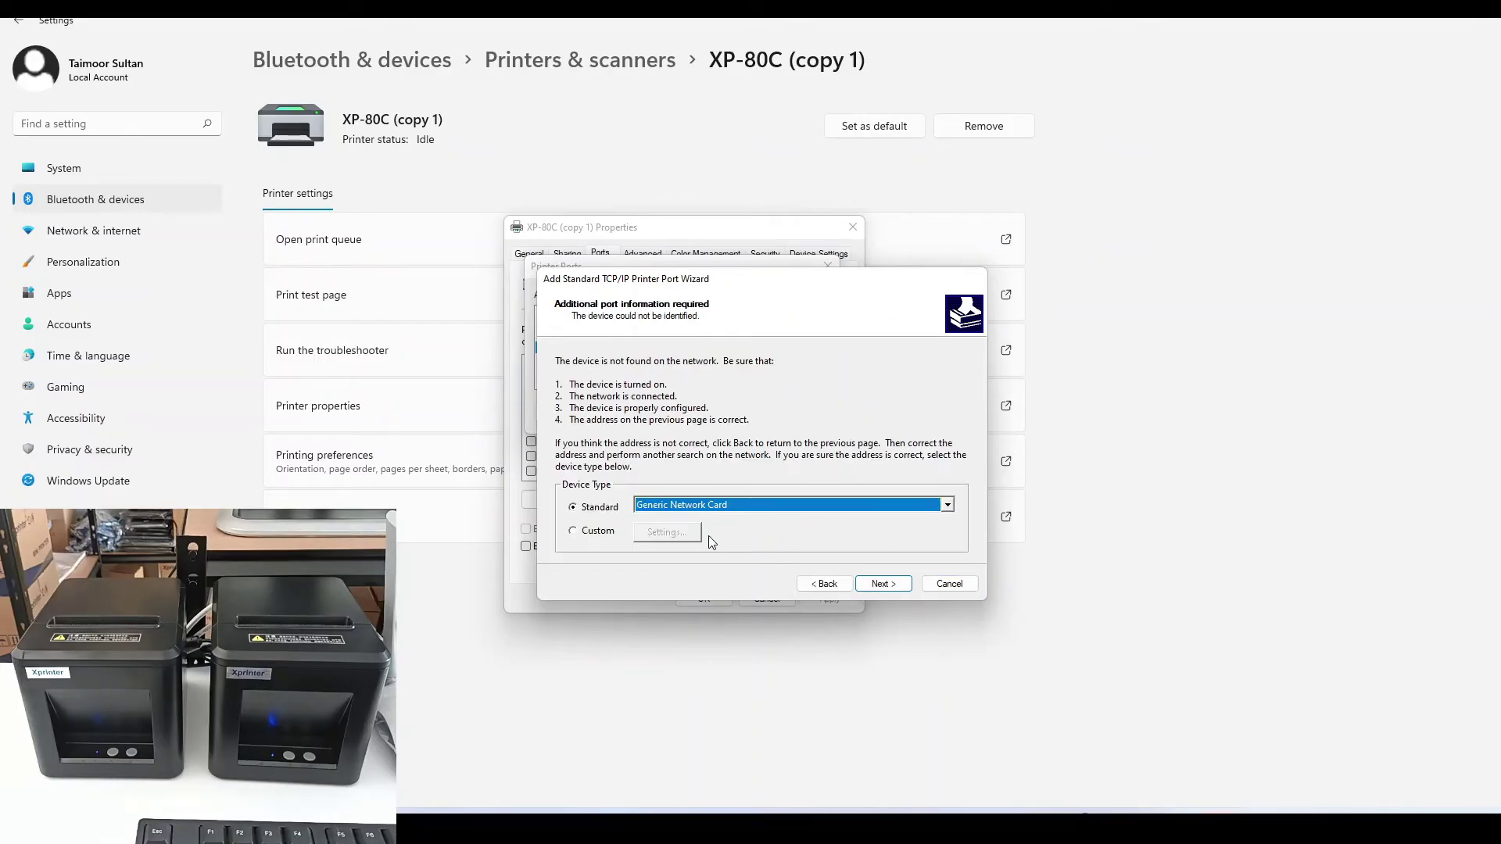
pyautogui.click(876, 584)
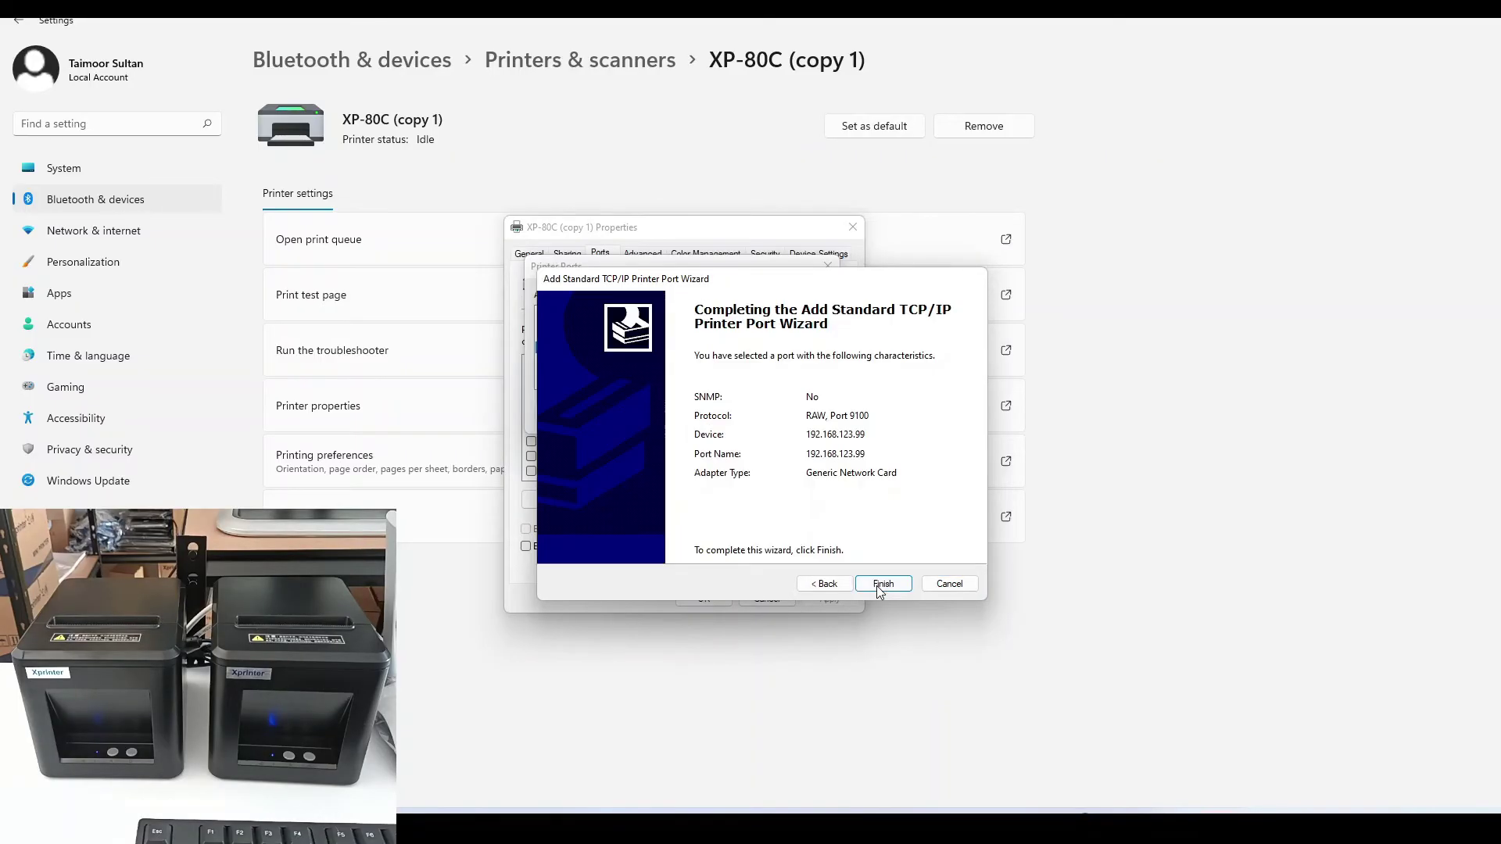
pyautogui.click(879, 586)
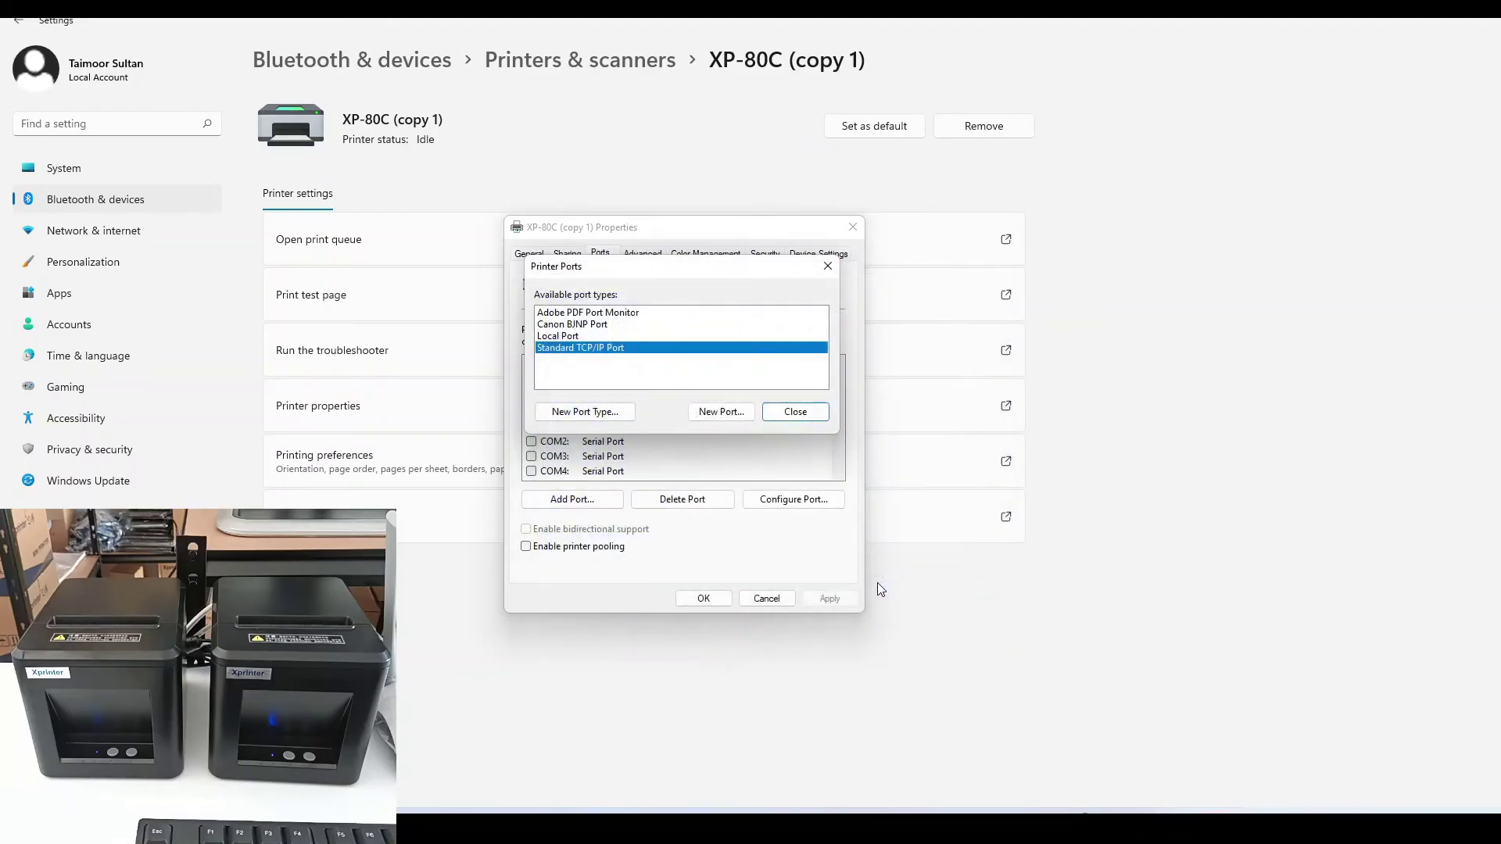
pyautogui.click(795, 412)
pyautogui.click(703, 599)
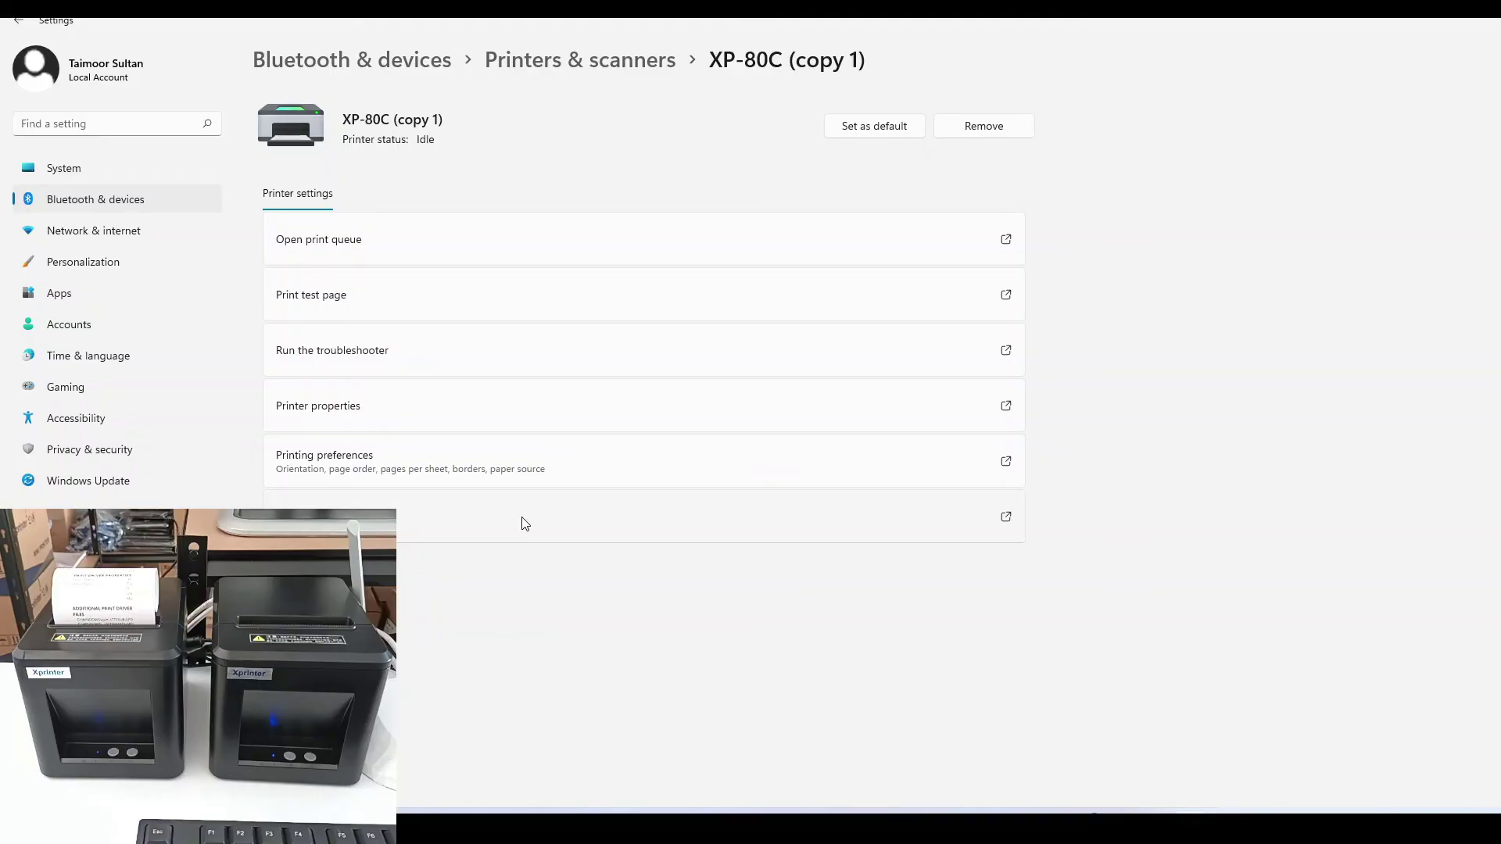
# Step: Return to the printer list, open the XP-80C printer and print a test page
pyautogui.hotkey('alt', 'Left')
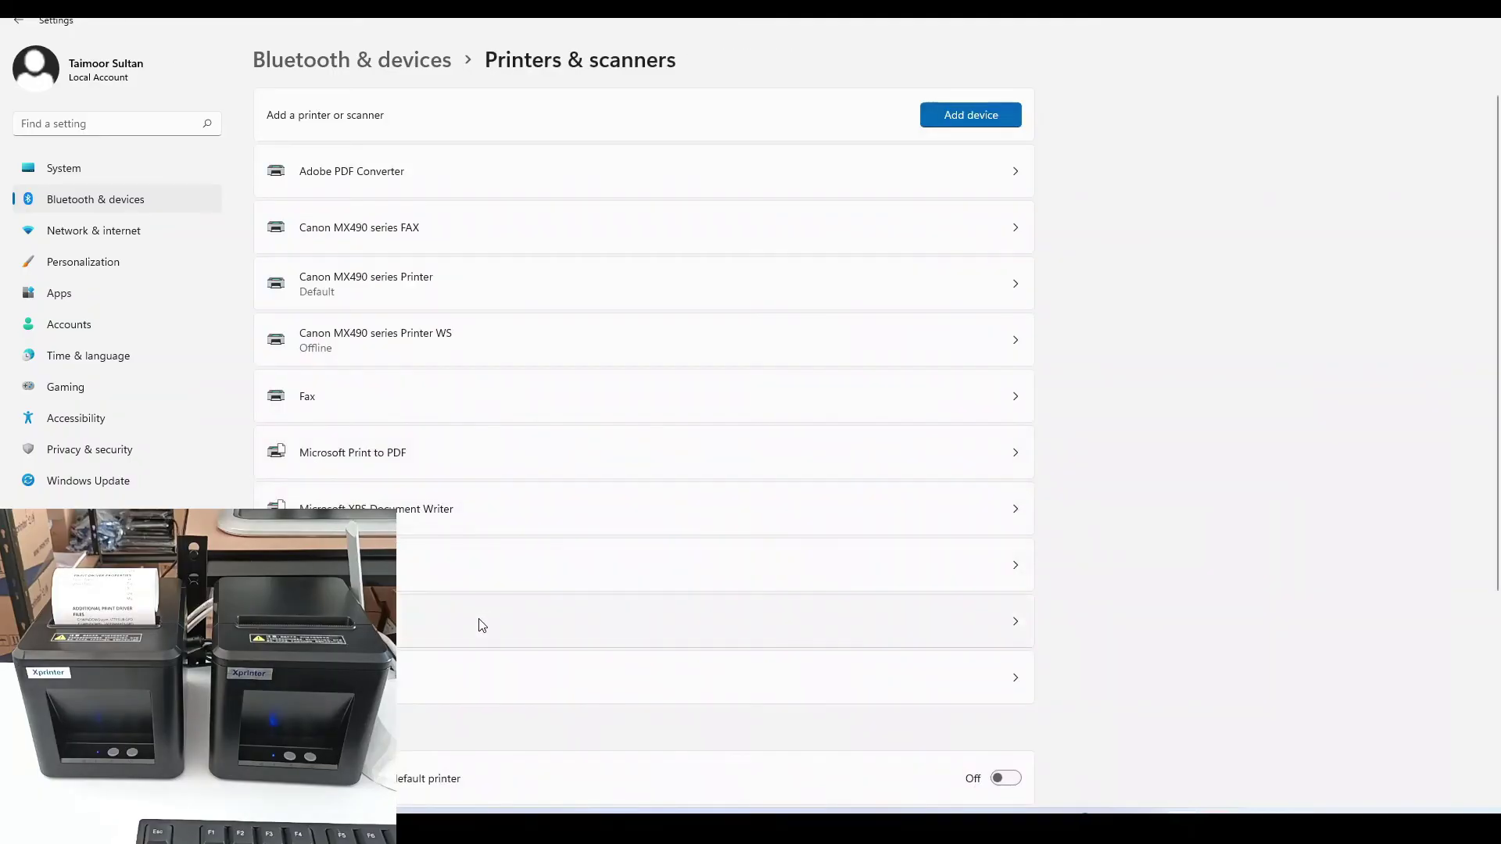
pyautogui.click(414, 634)
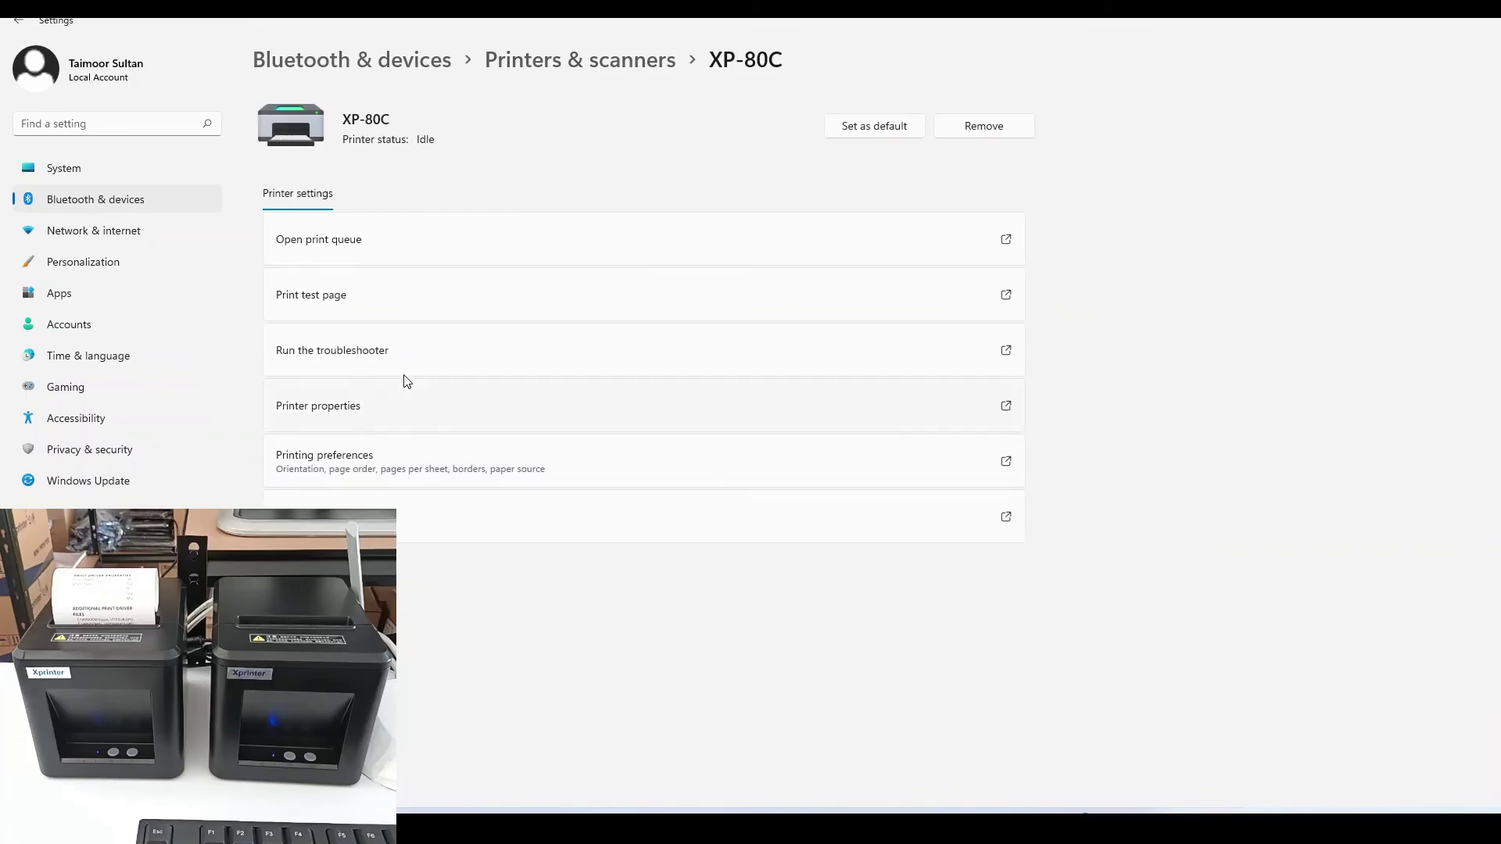
pyautogui.click(361, 299)
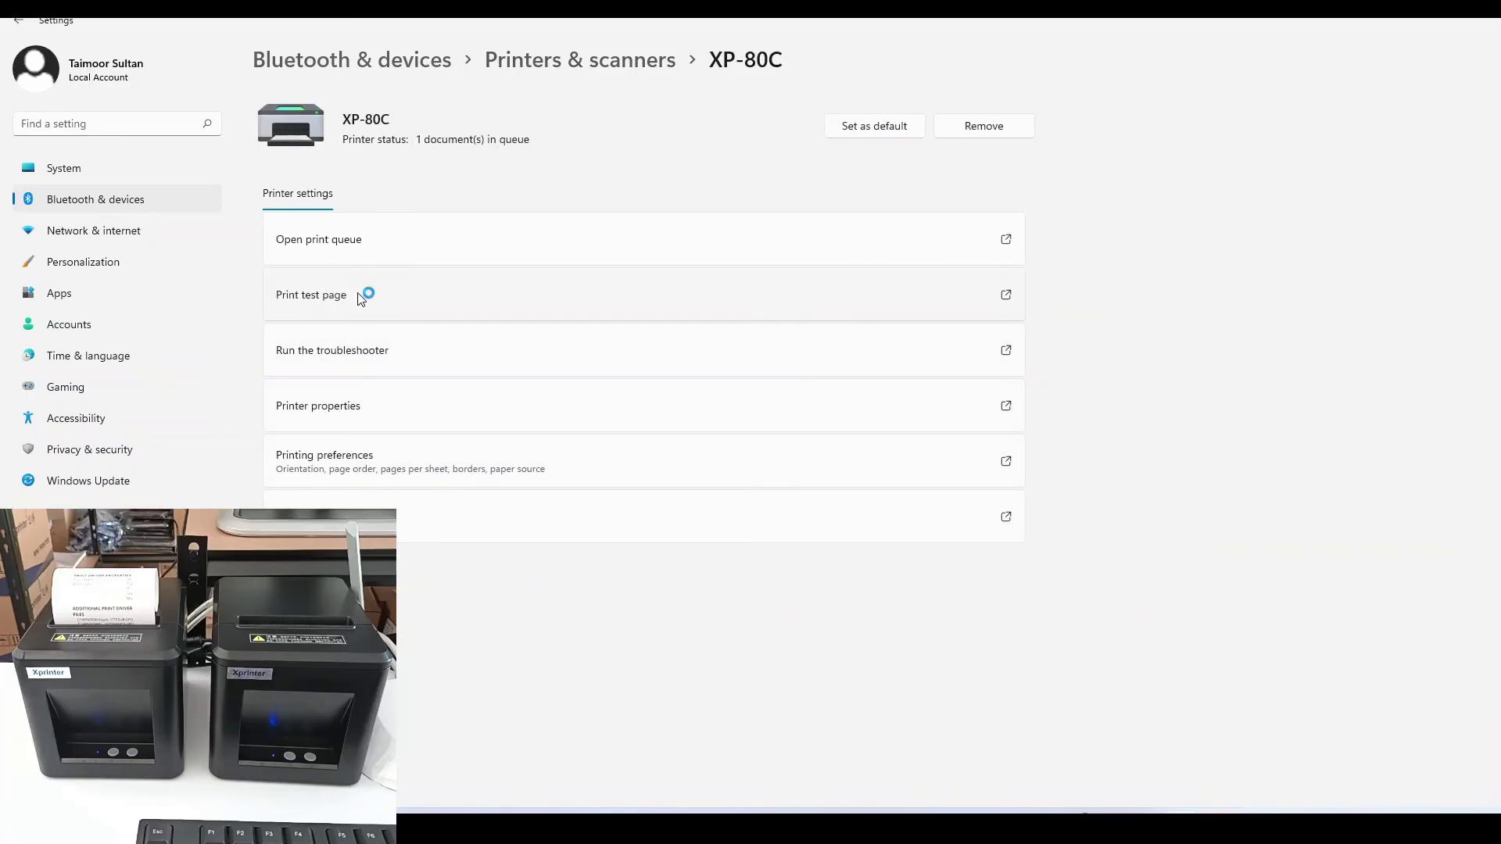